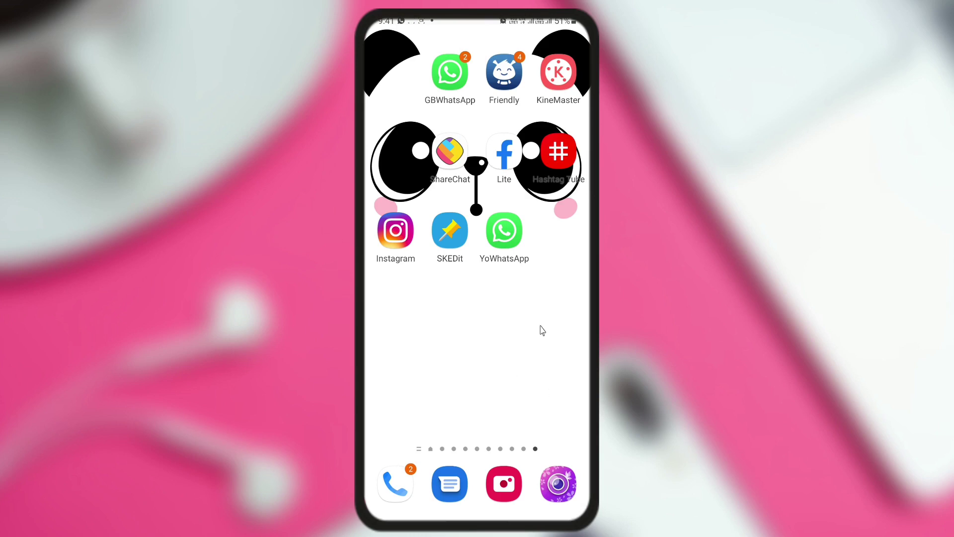
# Step: Launch YoWhatsApp and use Yo Setting's Upgrade Yo to confirm it is the latest version
pyautogui.click(503, 236)
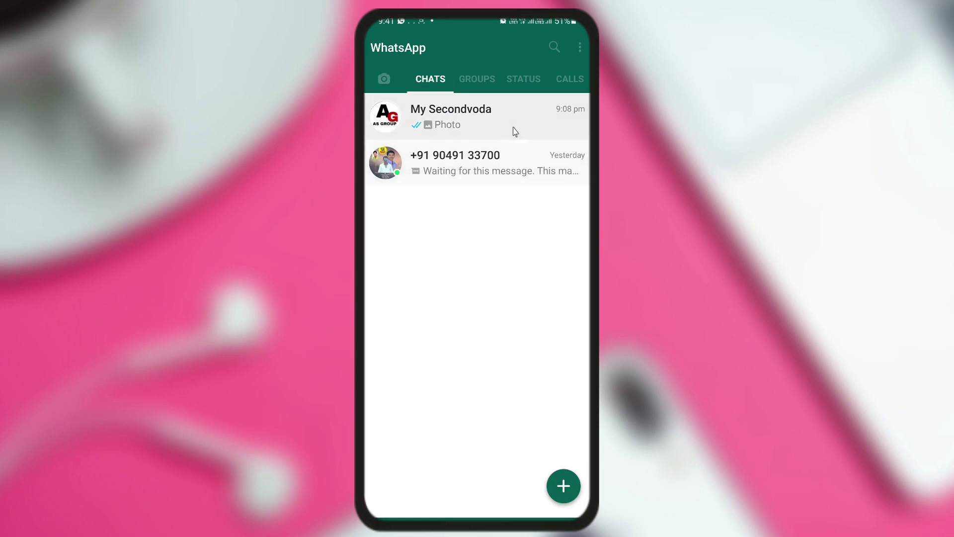
pyautogui.click(582, 53)
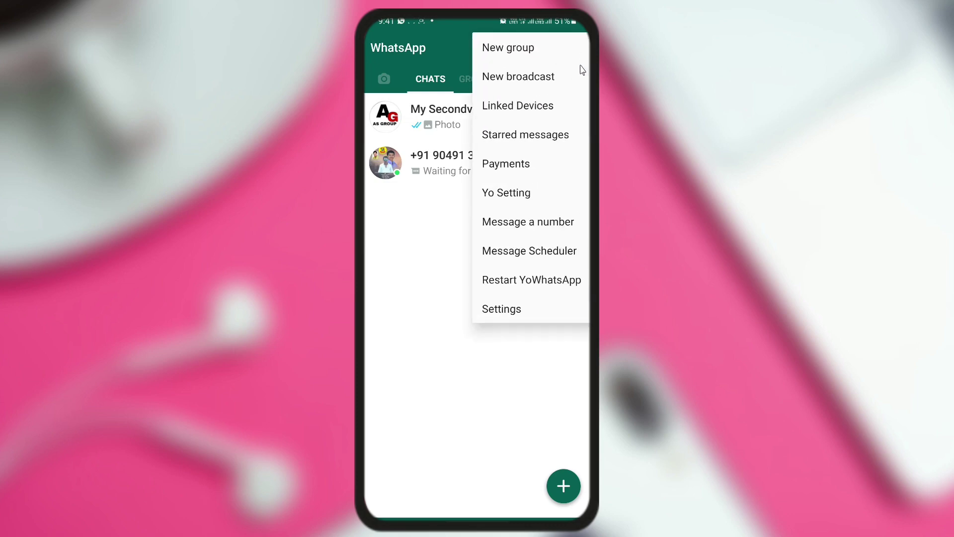
pyautogui.click(527, 197)
pyautogui.scroll(-2, 500, 467)
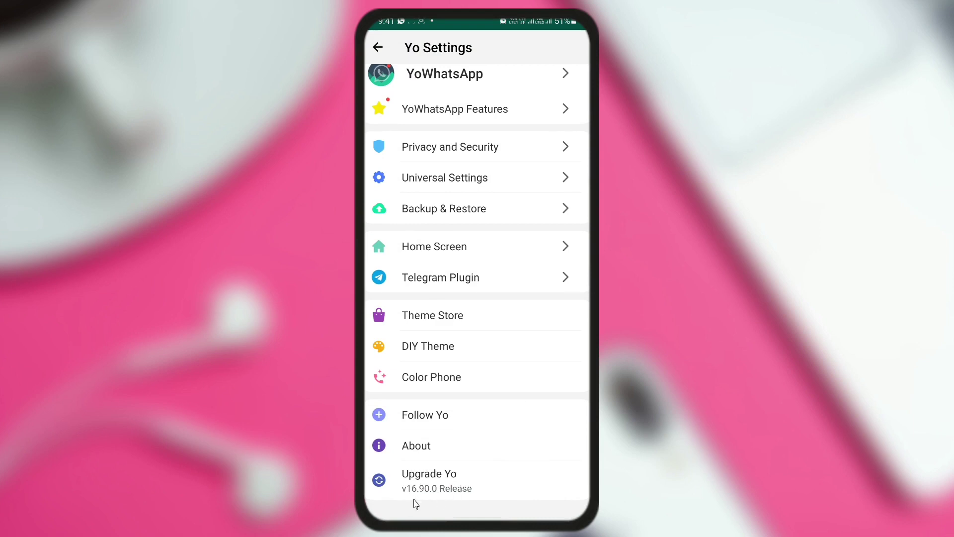
pyautogui.click(459, 491)
pyautogui.click(378, 47)
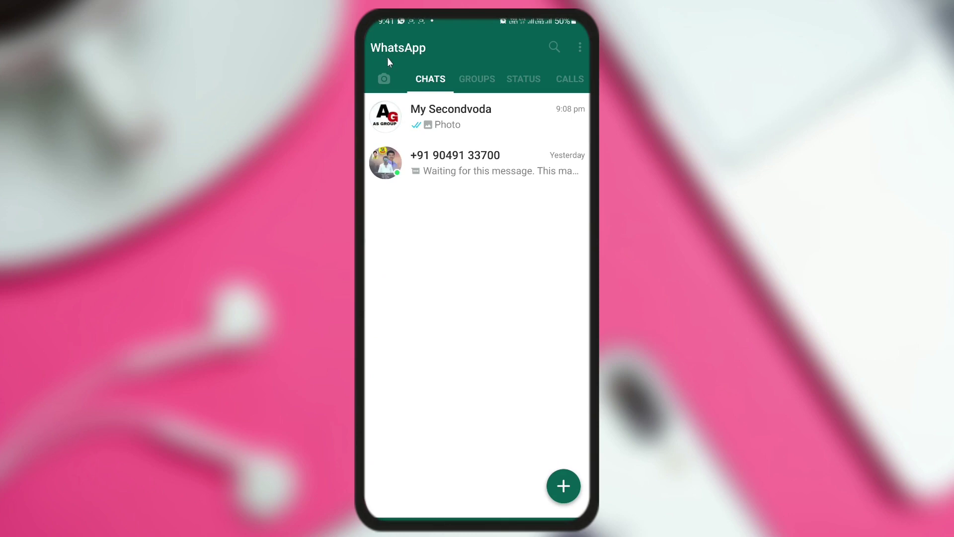
pyautogui.click(431, 105)
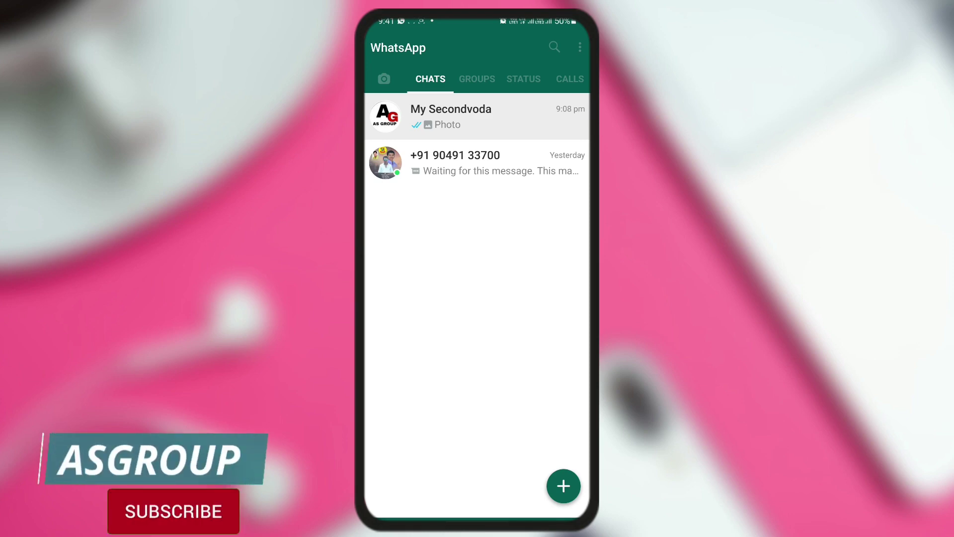
# Step: Hide the My Secondvoda chat behind the unlock pattern
pyautogui.click(496, 128)
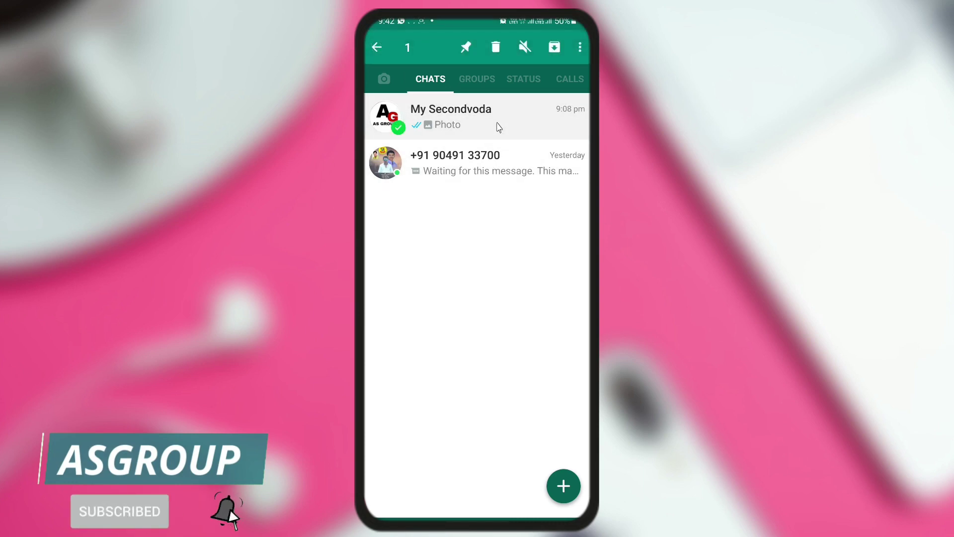
pyautogui.click(579, 47)
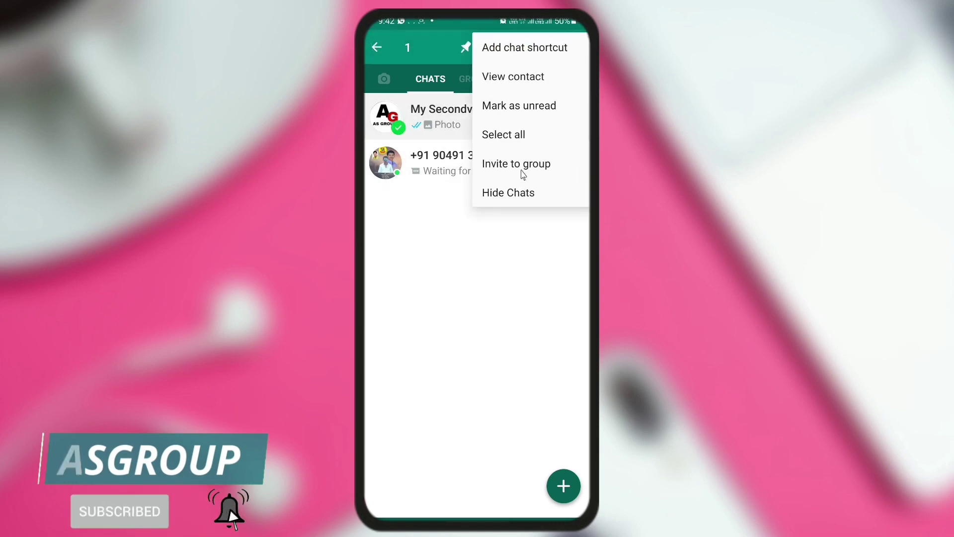
pyautogui.click(513, 194)
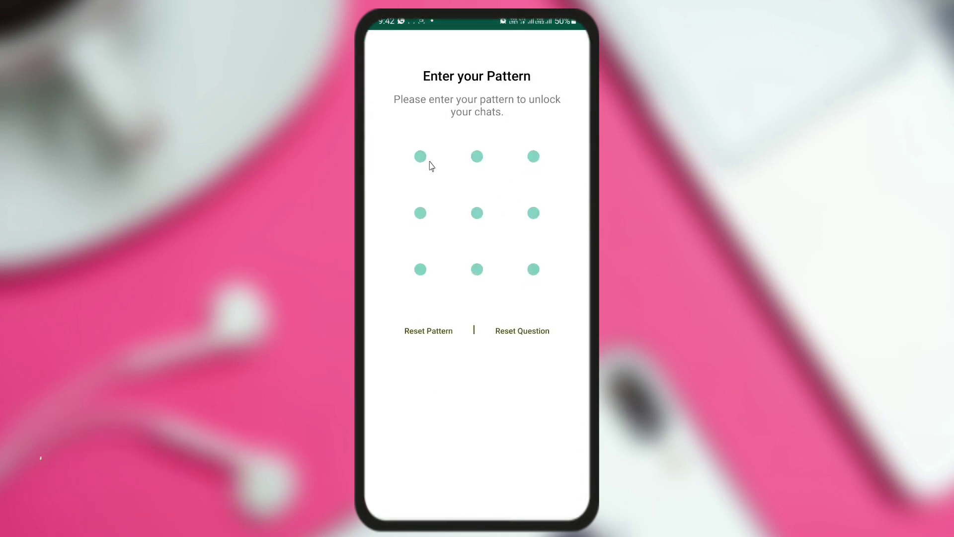
pyautogui.moveTo(430, 166)
pyautogui.mouseDown()
pyautogui.moveTo(533, 157)
pyautogui.moveTo(477, 156)
pyautogui.mouseUp()
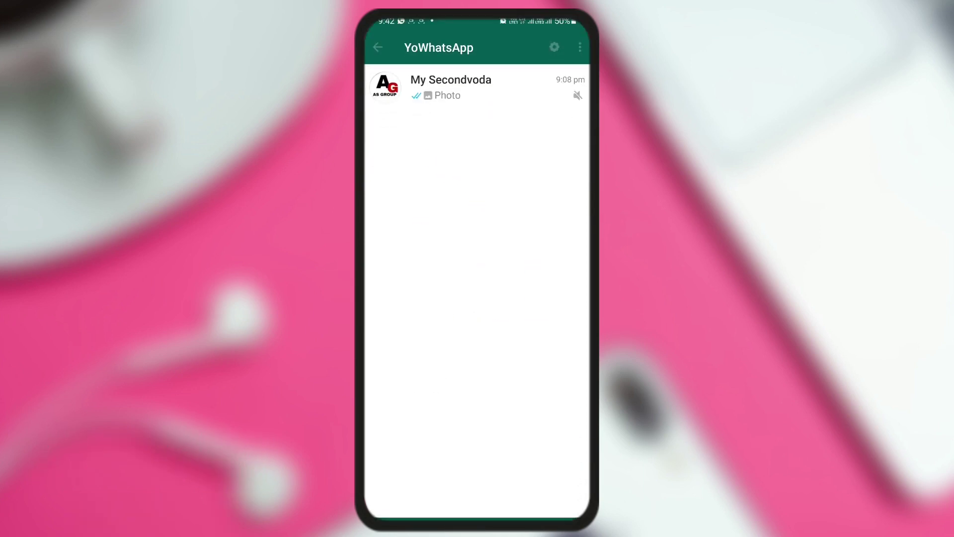
# Step: Search the chats for 'my' to confirm it is hidden, then reopen hidden chats with the pattern
pyautogui.press('Escape')
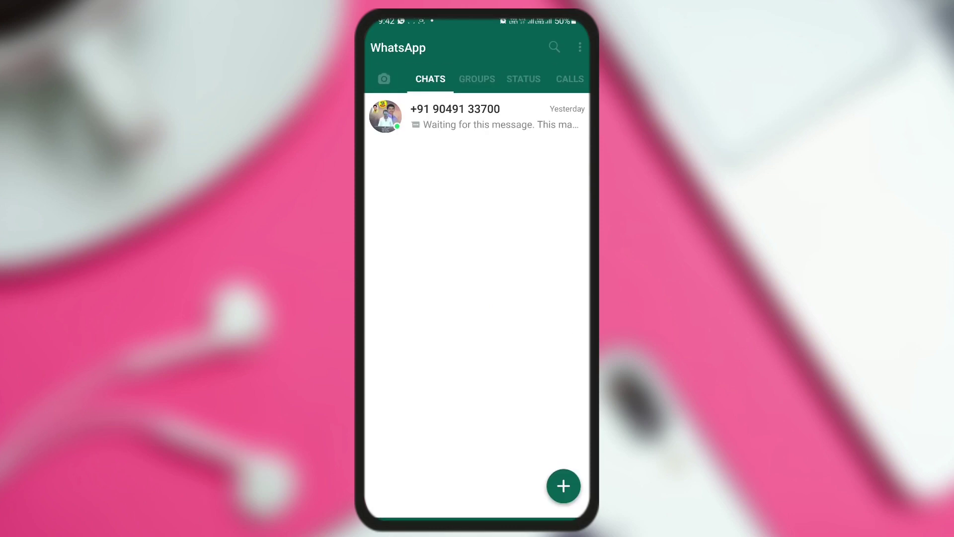
pyautogui.click(554, 47)
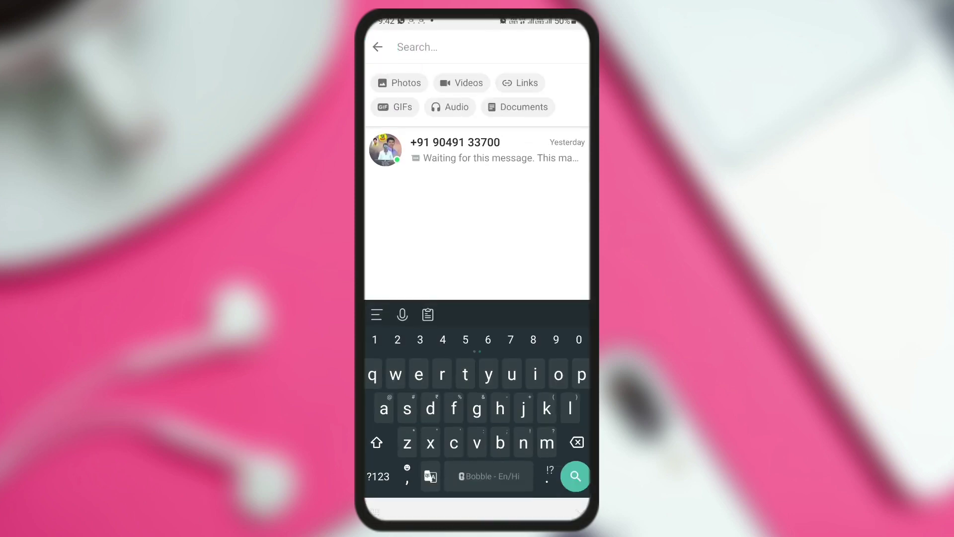
pyautogui.write('my')
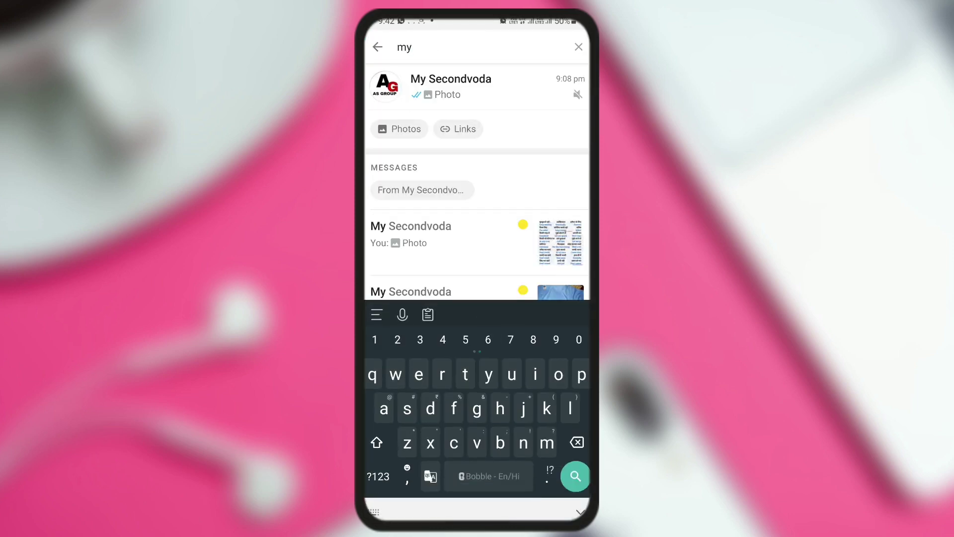
pyautogui.click(379, 48)
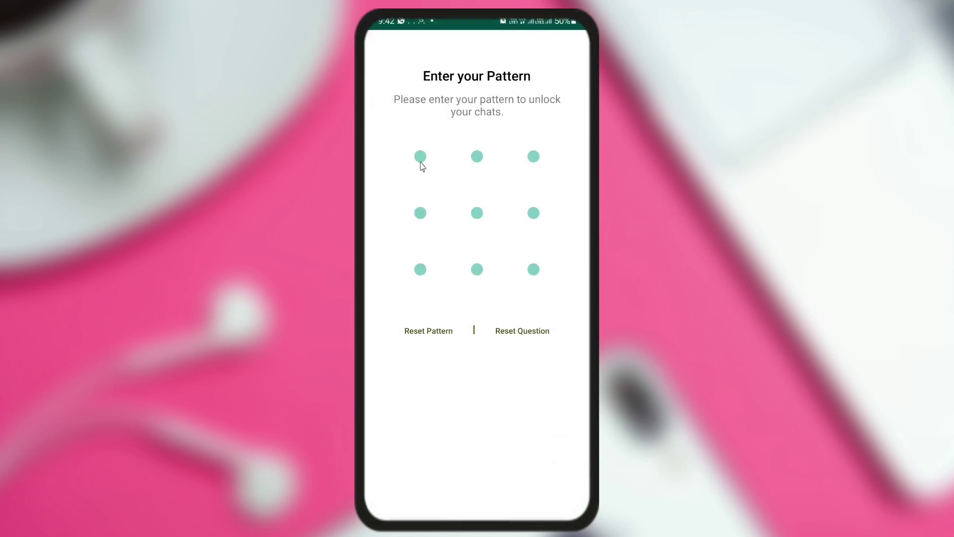
pyautogui.moveTo(420, 160)
pyautogui.mouseDown()
pyautogui.moveTo(462, 206)
pyautogui.moveTo(519, 183)
pyautogui.moveTo(478, 162)
pyautogui.mouseUp()
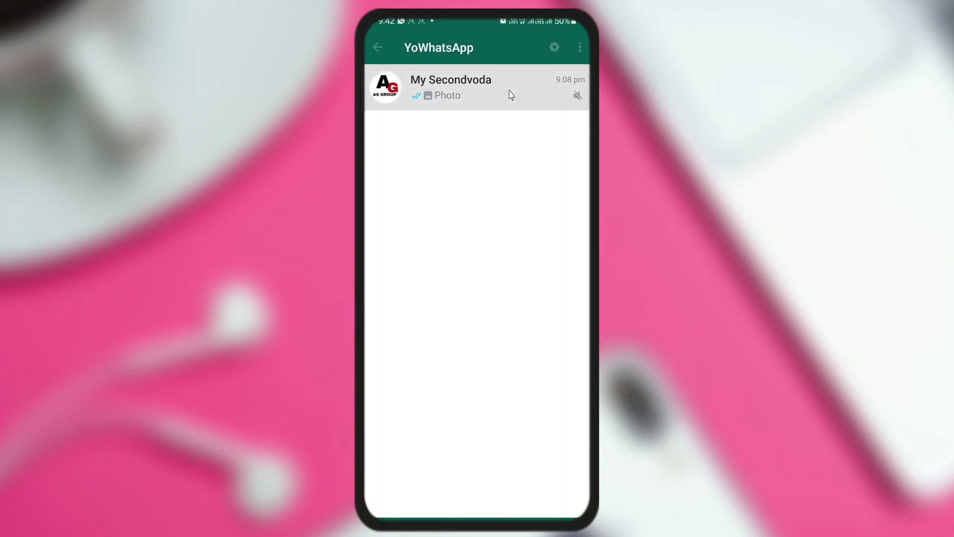
# Step: Unhide My Secondvoda from the hidden chats list and leave the emptied list
pyautogui.click(512, 95)
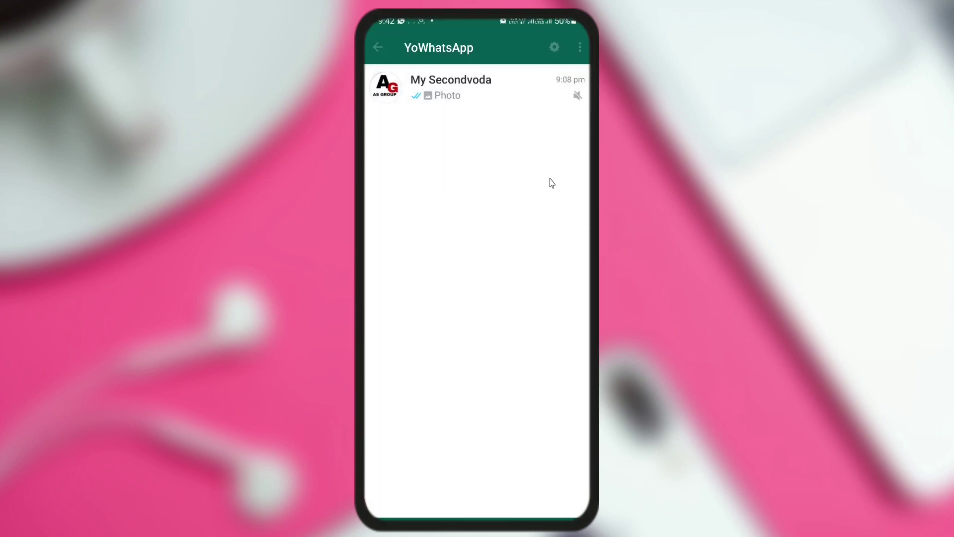
pyautogui.click(512, 95)
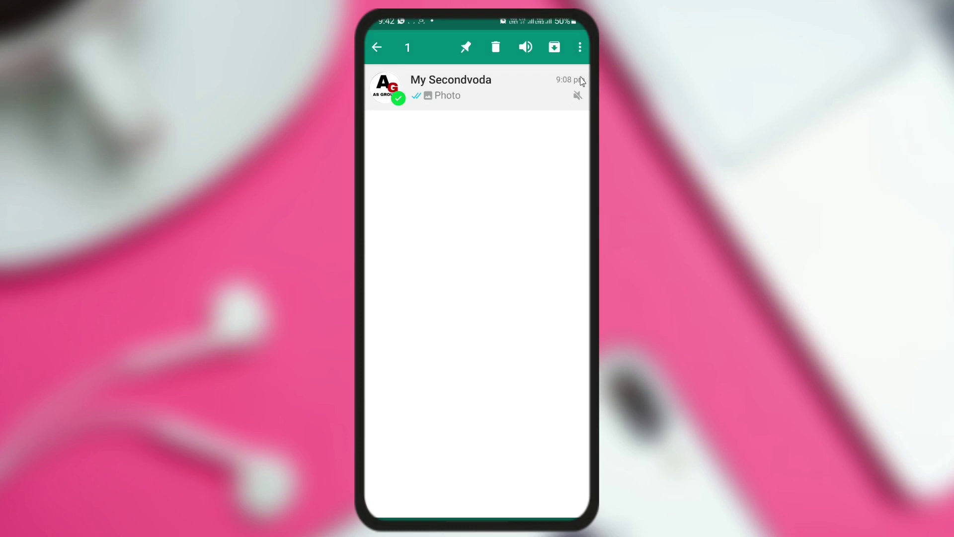
pyautogui.click(579, 47)
pyautogui.click(548, 164)
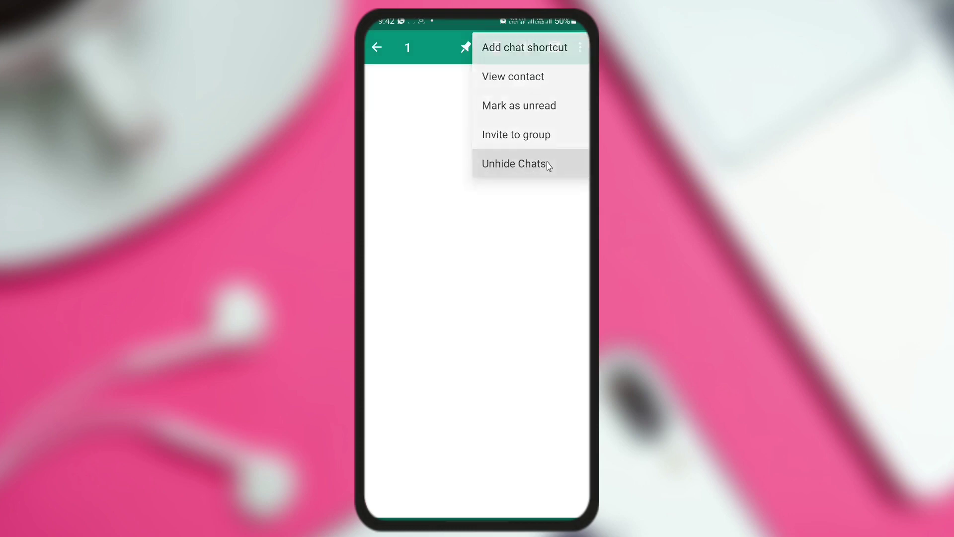
pyautogui.click(378, 59)
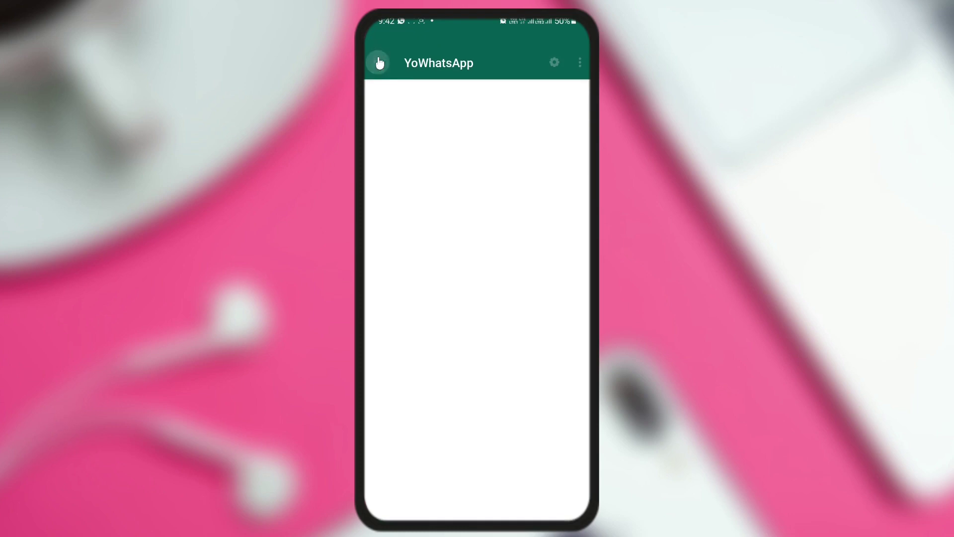
# Step: Open the My Secondvoda chat, look over its options menu, and return to chats
pyautogui.click(492, 151)
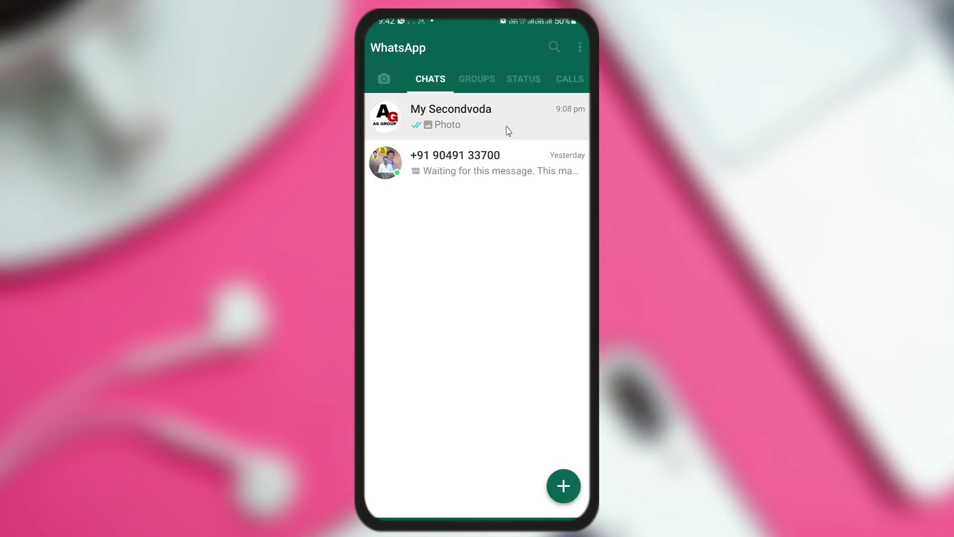
pyautogui.click(505, 129)
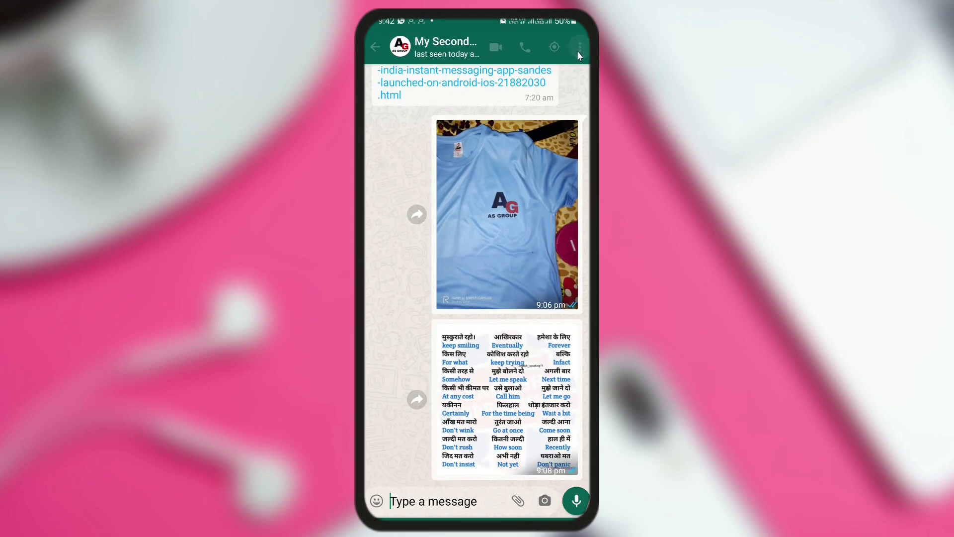
pyautogui.click(579, 47)
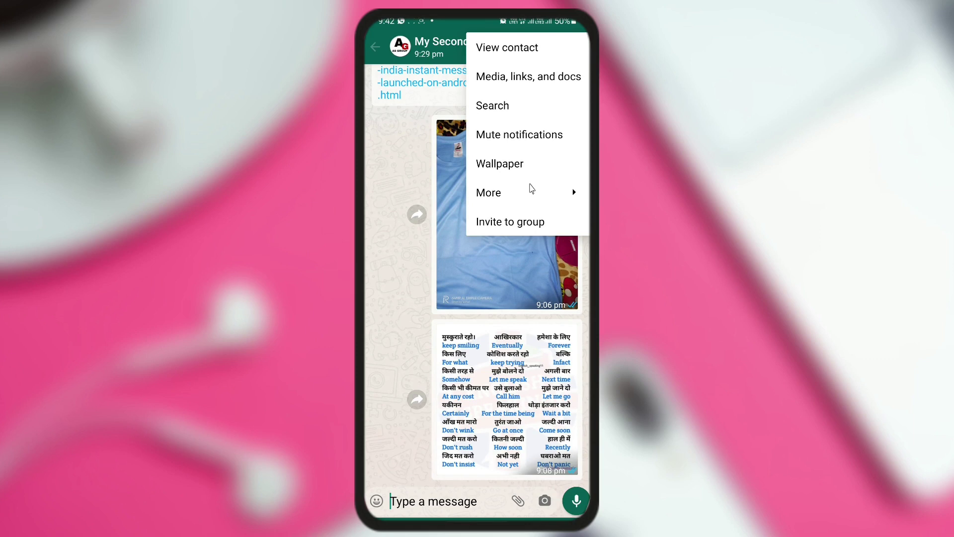
pyautogui.click(377, 43)
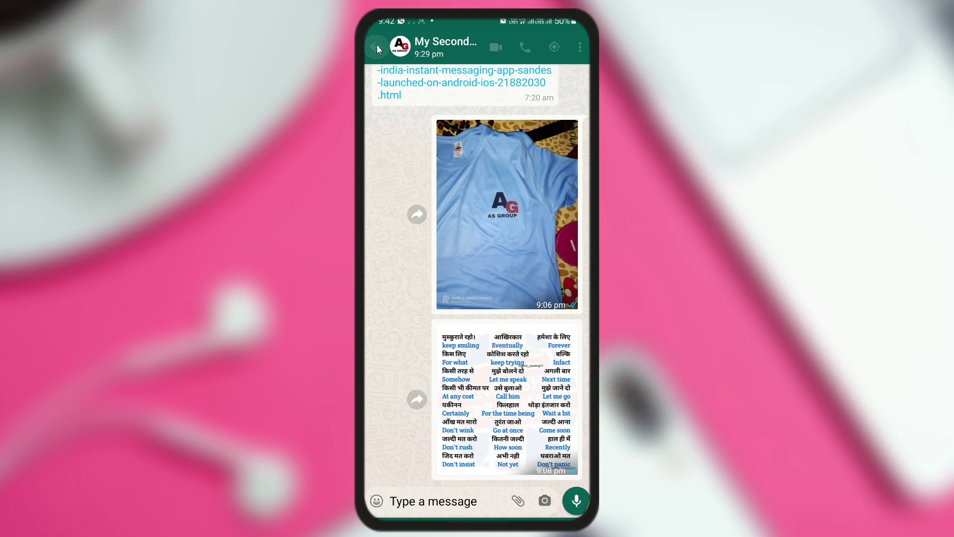
pyautogui.click(377, 43)
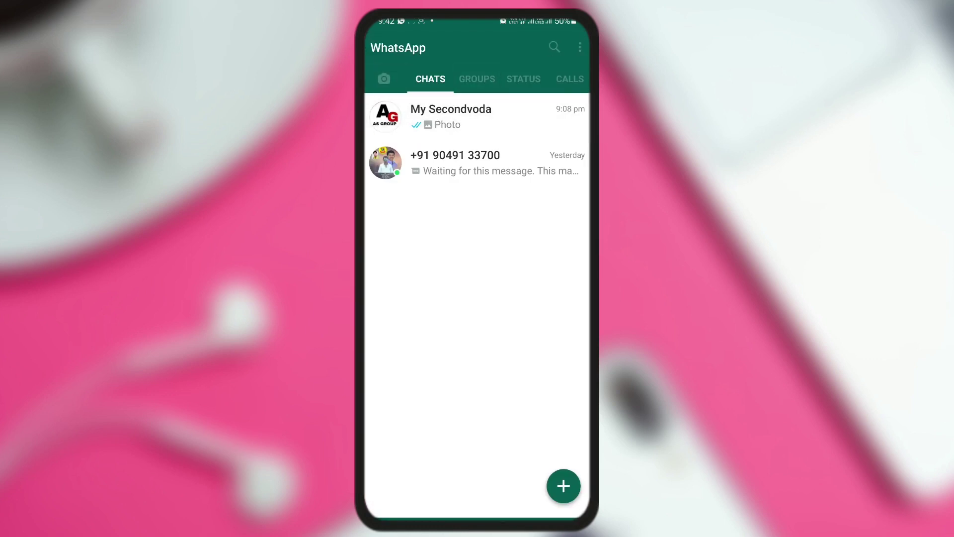
# Step: Browse the Privacy and Security options under Yo Setting
pyautogui.click(581, 50)
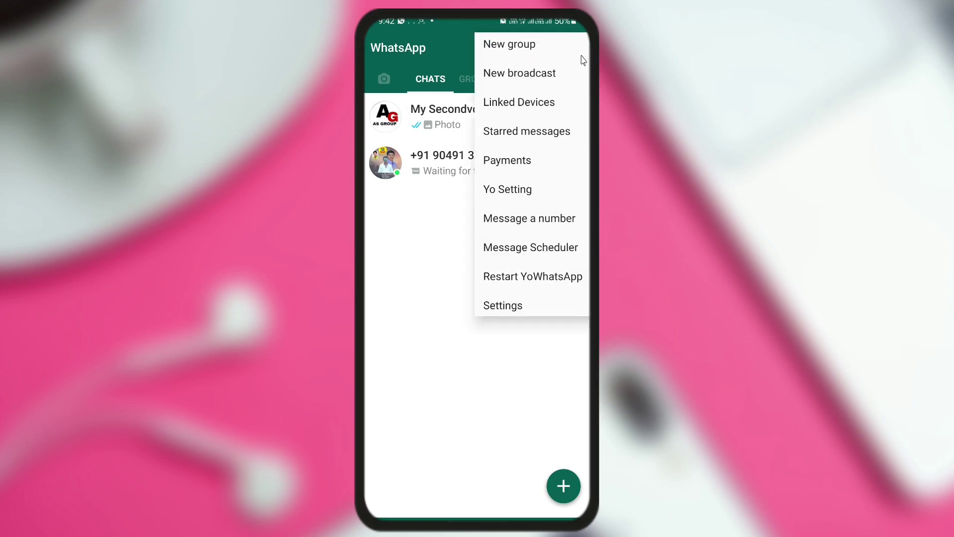
pyautogui.click(505, 194)
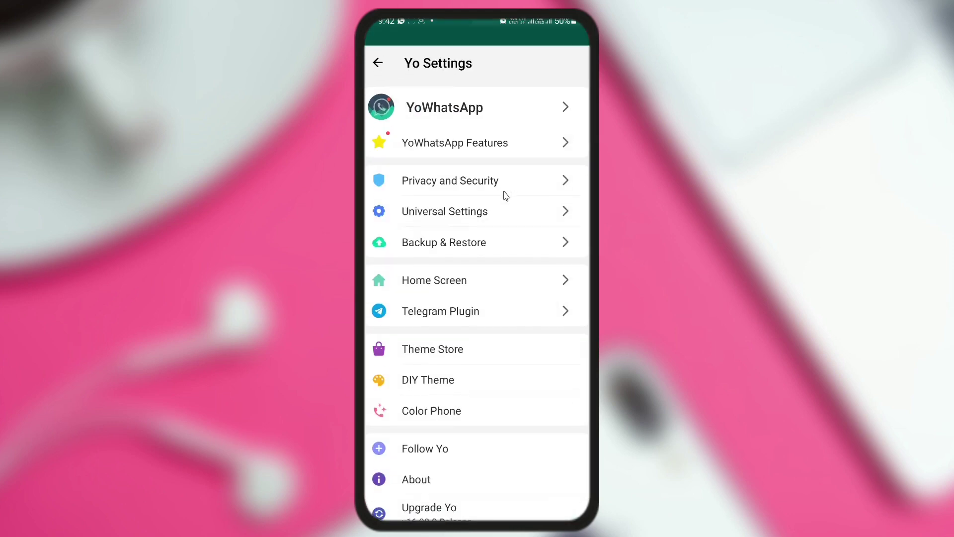
pyautogui.click(453, 169)
pyautogui.scroll(-4, 506, 315)
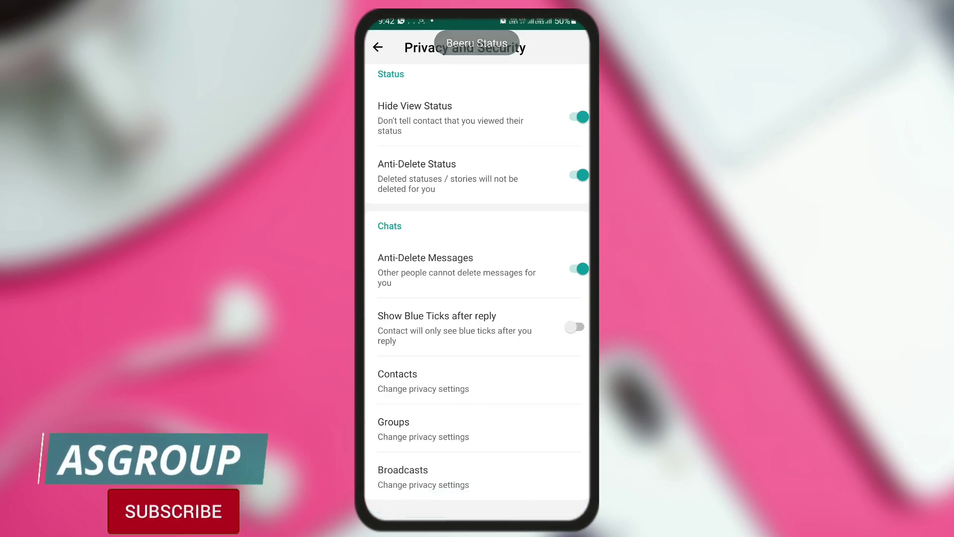
# Step: Back out to the chats list and open the standard WhatsApp Settings page
pyautogui.click(378, 50)
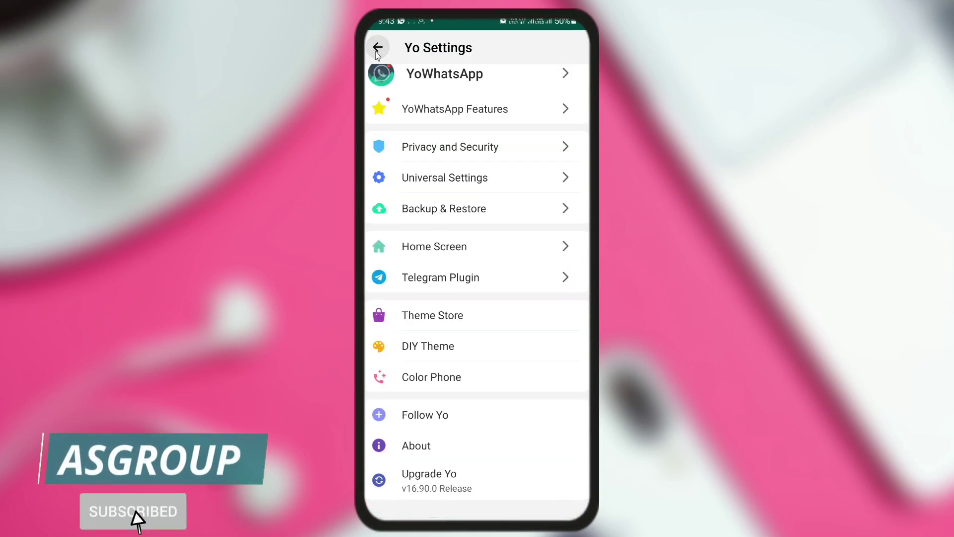
pyautogui.click(378, 48)
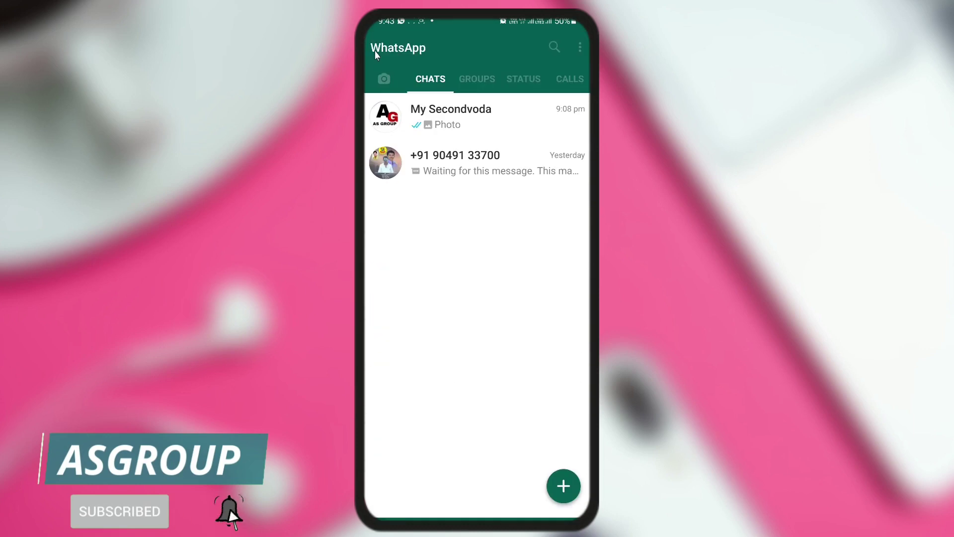
pyautogui.click(580, 48)
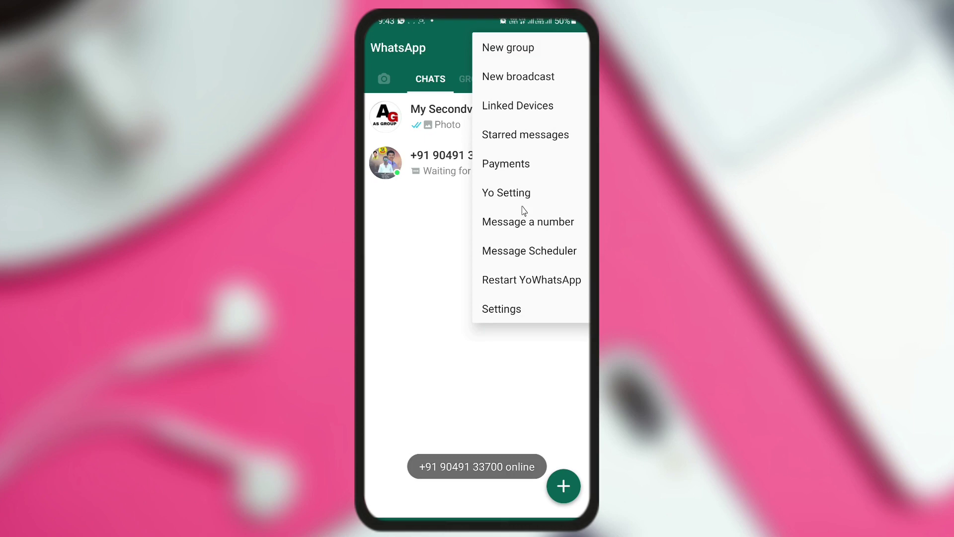
pyautogui.click(524, 312)
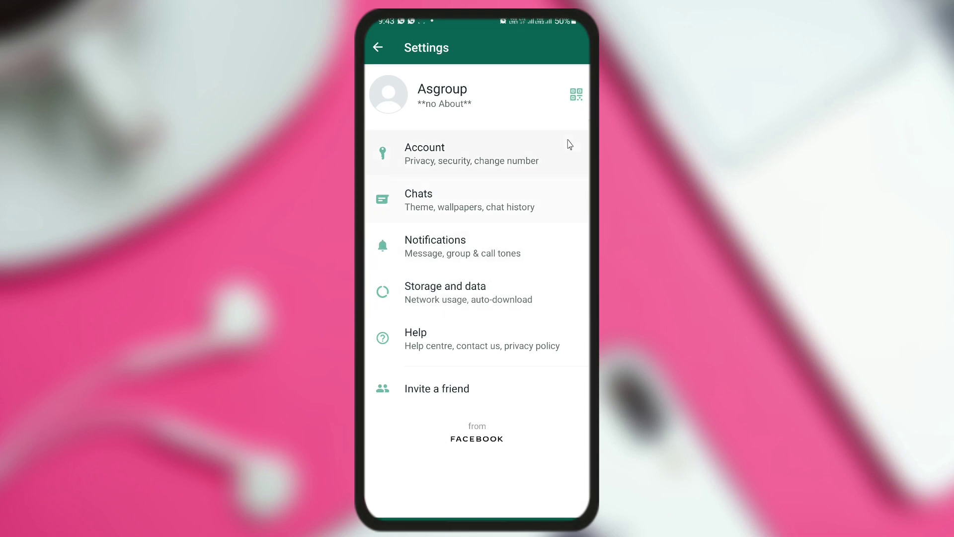
# Step: Open Account > Privacy > Fingerprint lock, showing fingerprint unlock on and lock immediately
pyautogui.click(496, 150)
pyautogui.click(497, 100)
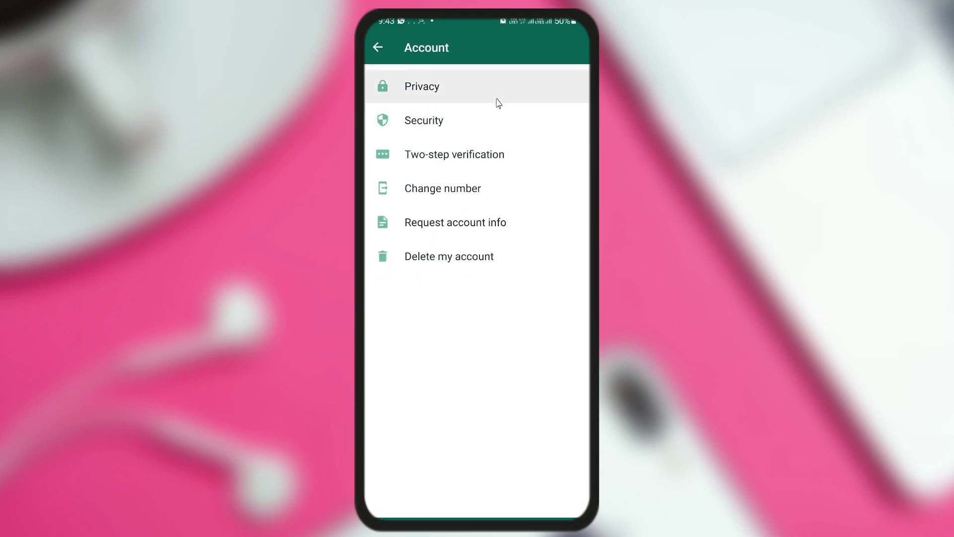
pyautogui.scroll(-1, 477, 219)
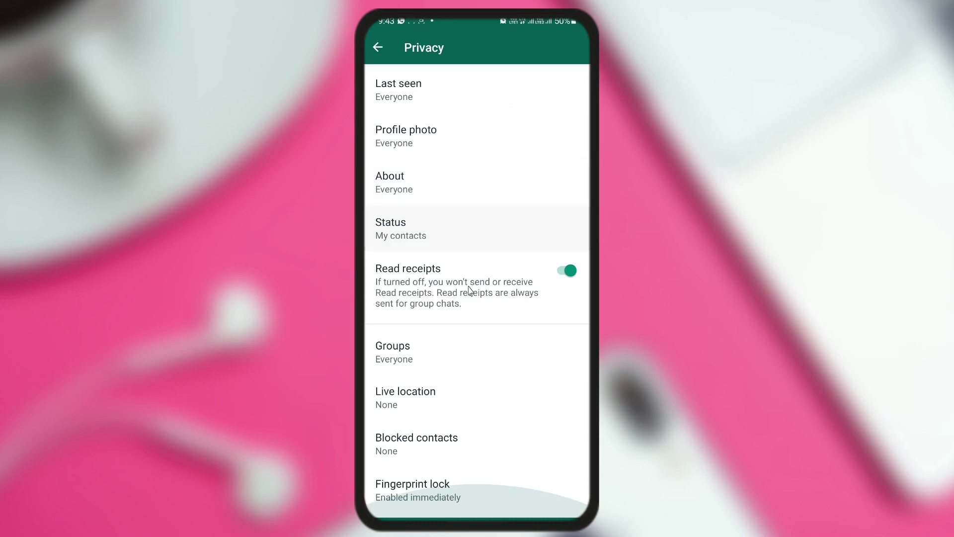
pyautogui.click(432, 497)
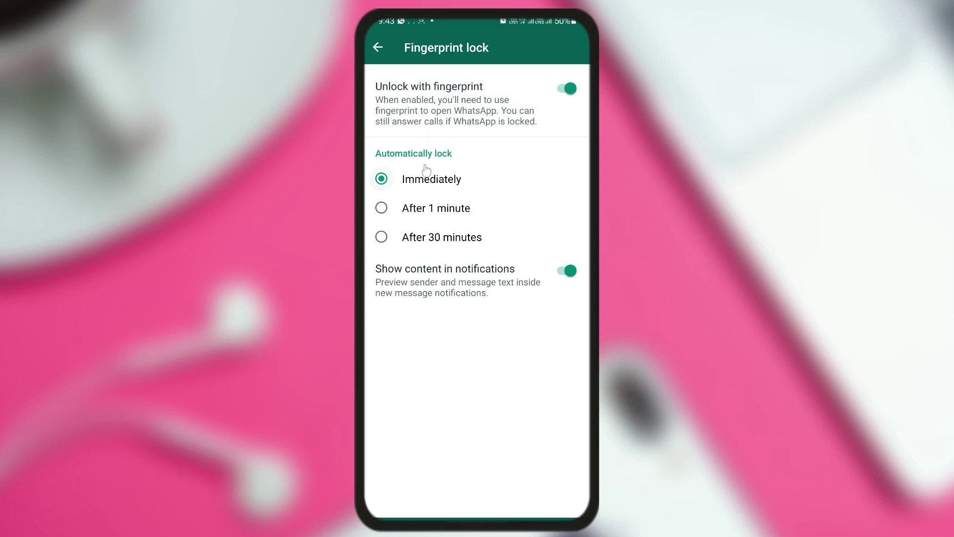
# Step: Back out through Privacy, Account and Settings to the chats list
pyautogui.click(378, 48)
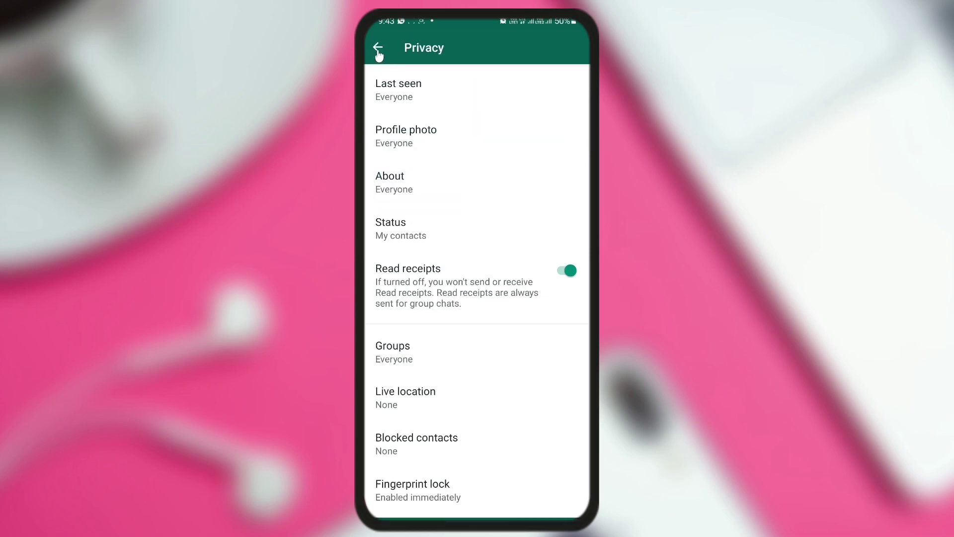
pyautogui.click(377, 50)
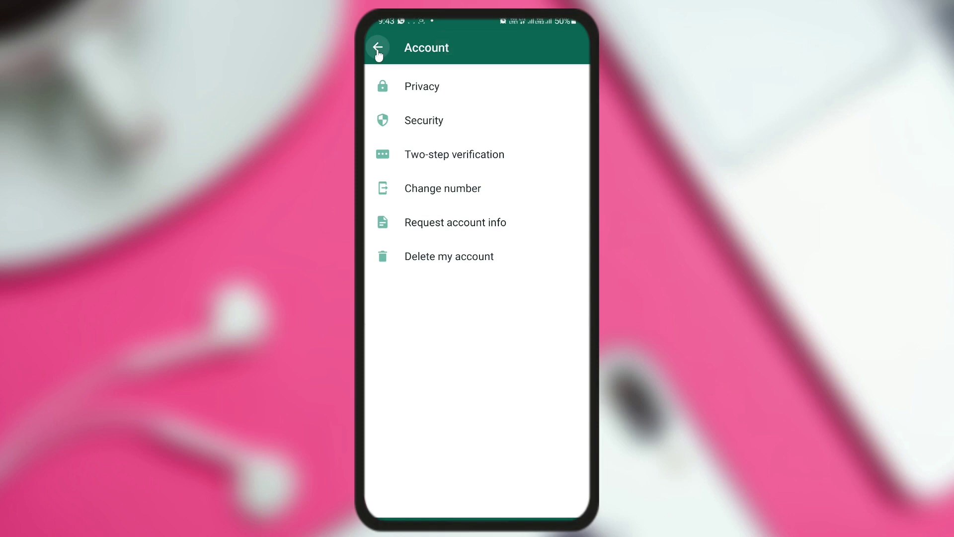
pyautogui.click(377, 49)
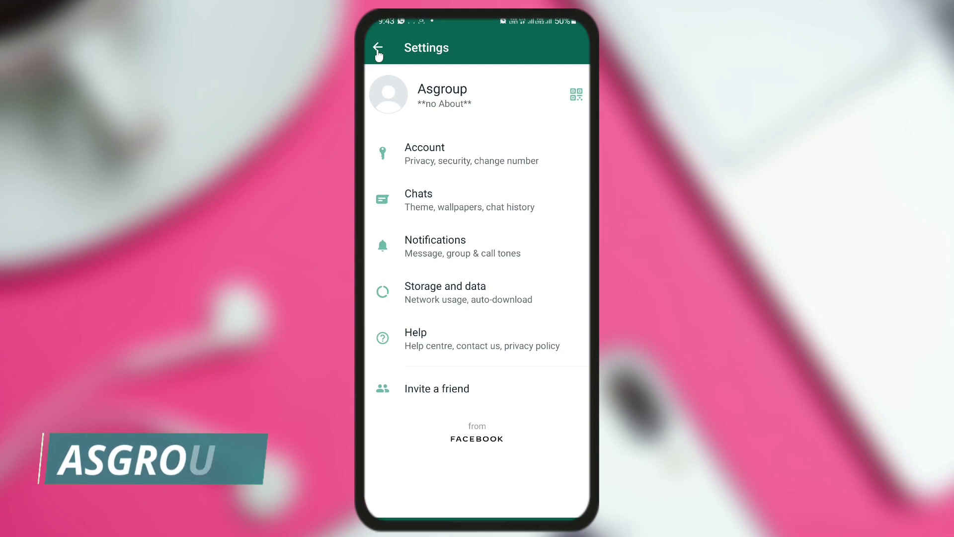
pyautogui.click(377, 49)
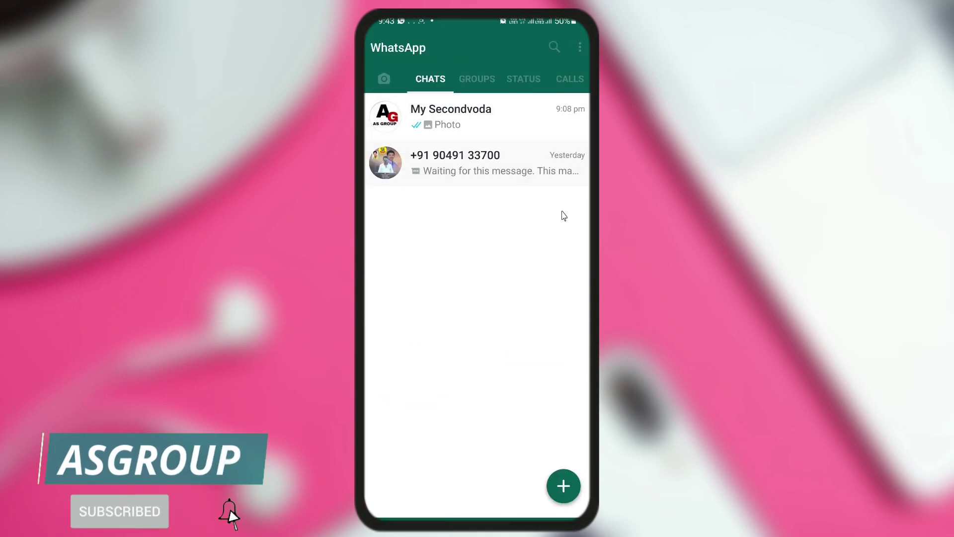
pyautogui.click(530, 146)
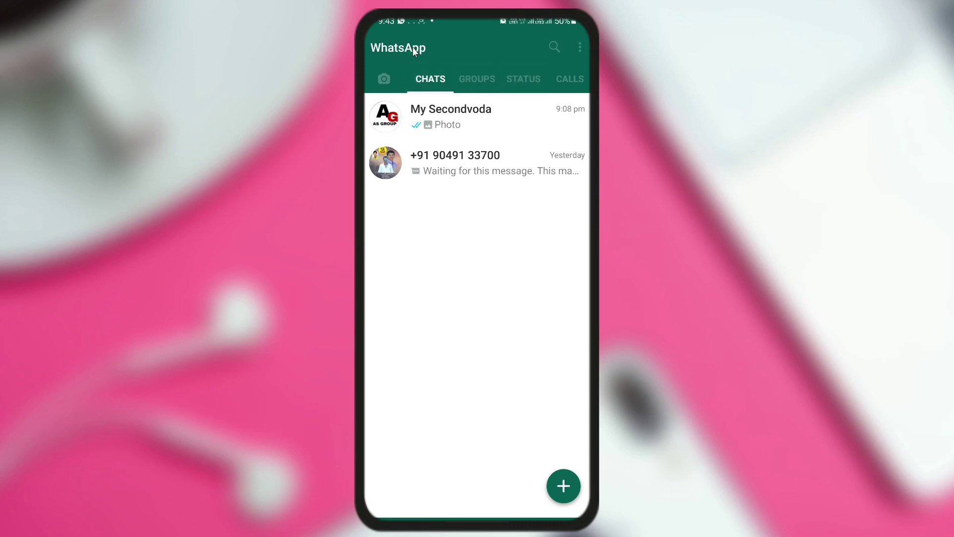
pyautogui.click(566, 485)
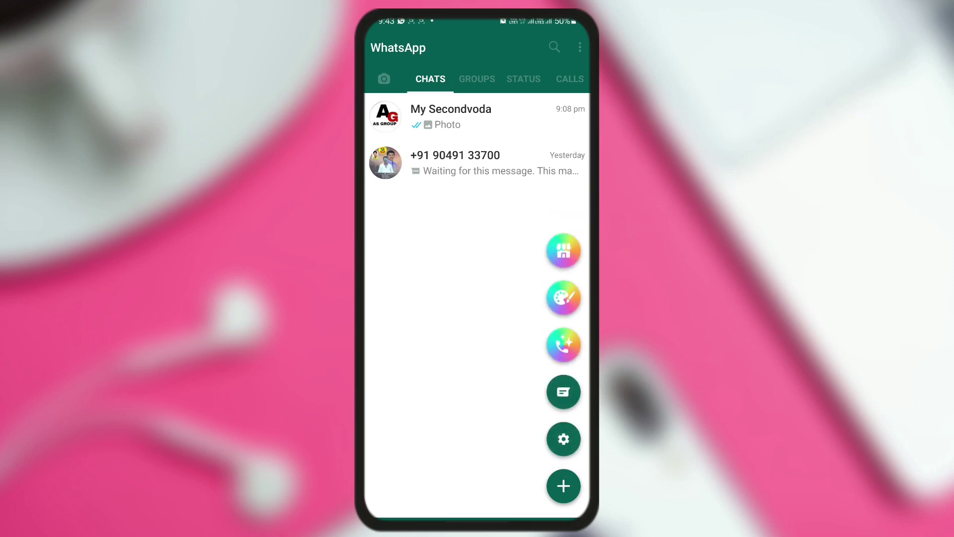
pyautogui.click(572, 253)
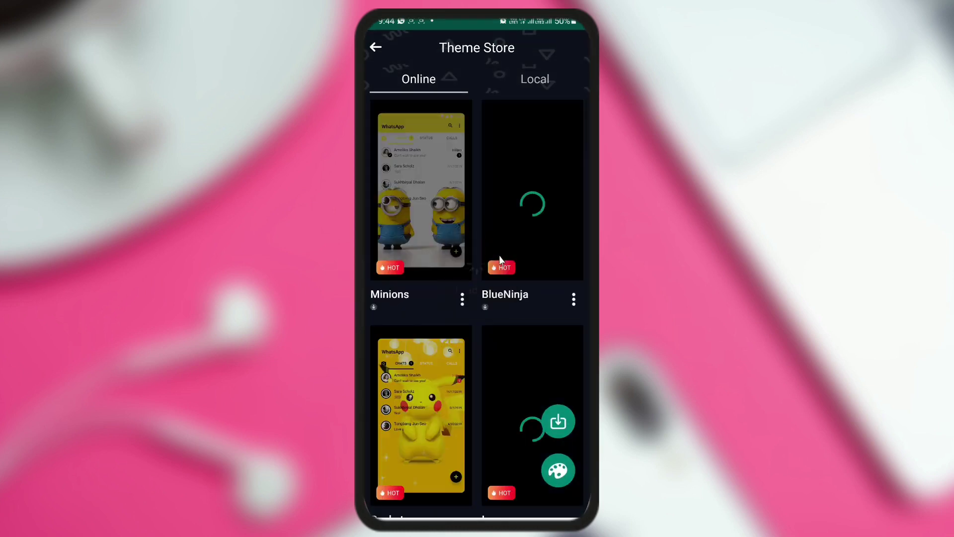
pyautogui.click(375, 47)
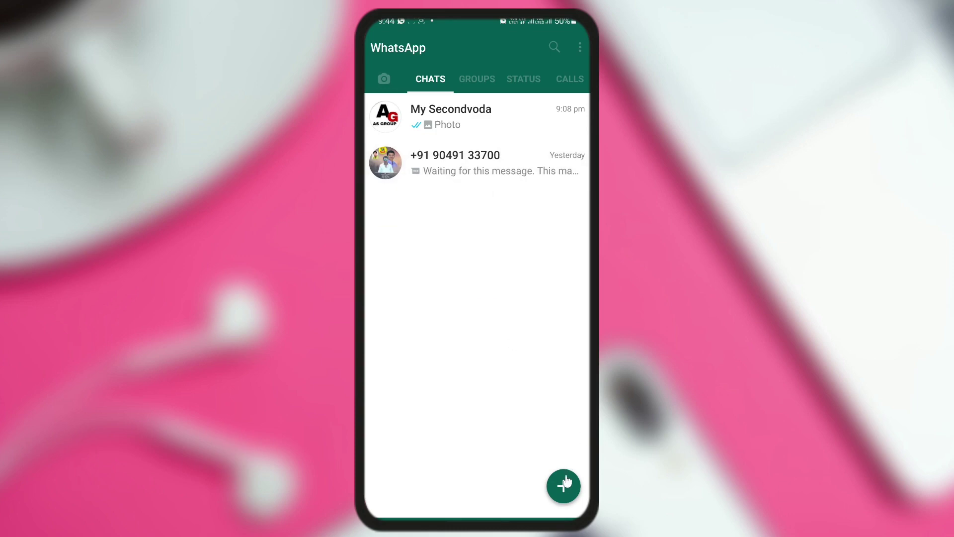
pyautogui.click(565, 483)
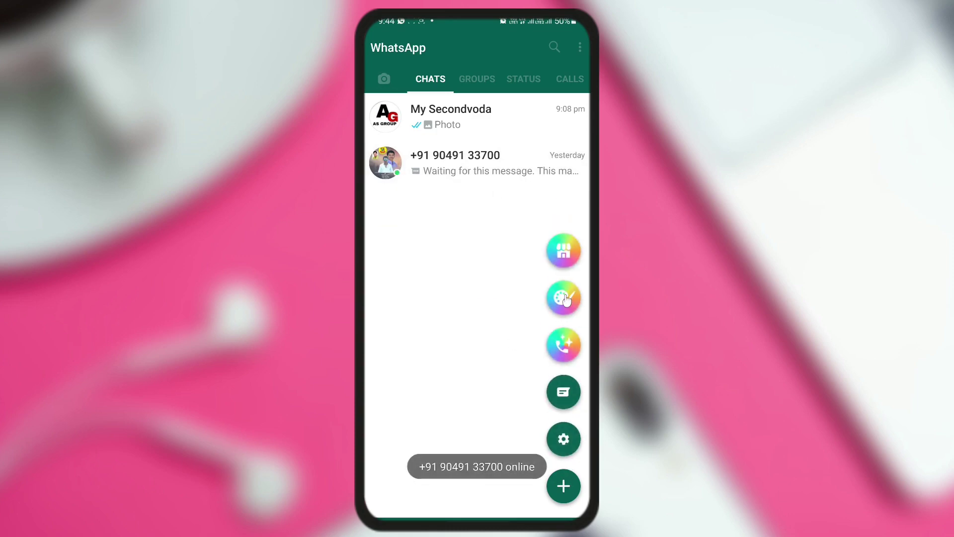
pyautogui.click(563, 298)
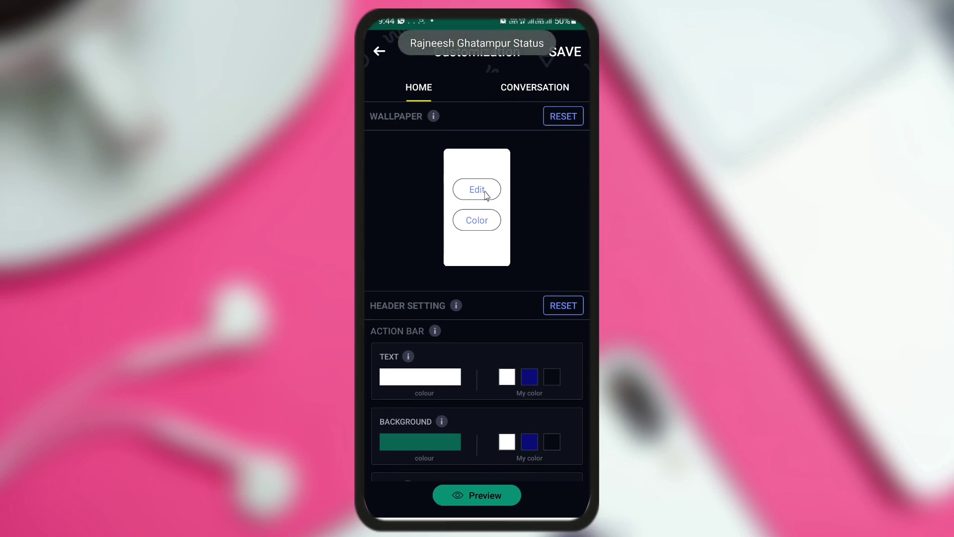
pyautogui.click(485, 194)
pyautogui.click(398, 155)
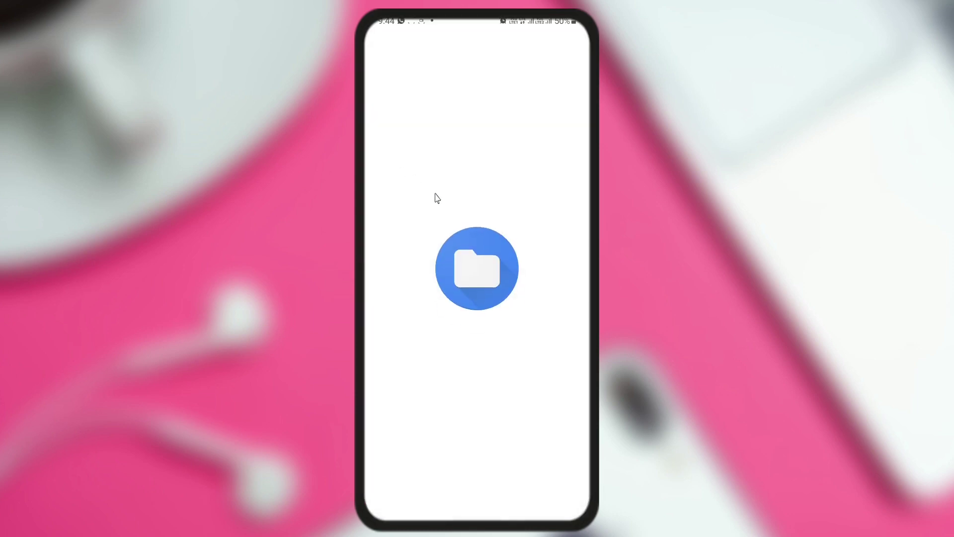
pyautogui.rightClick(426, 117)
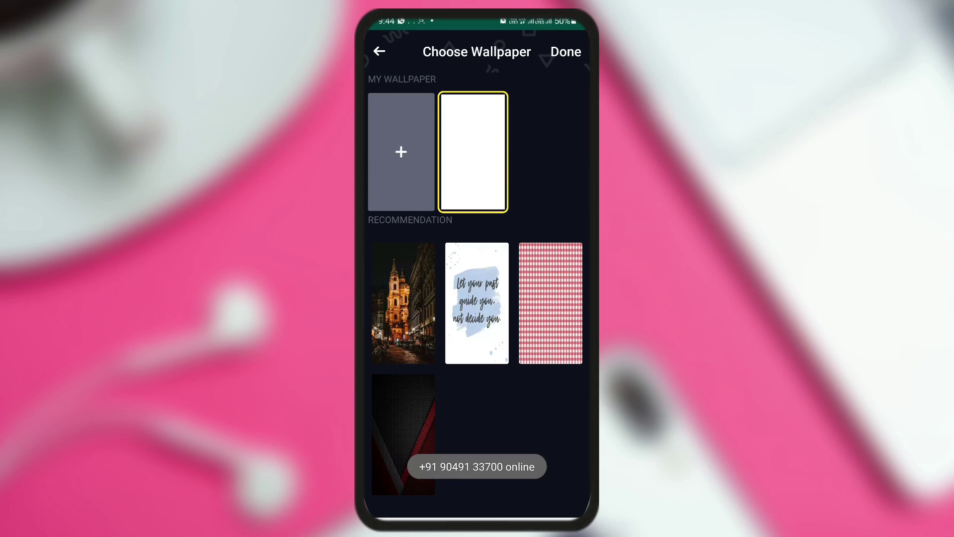
pyautogui.rightClick(425, 111)
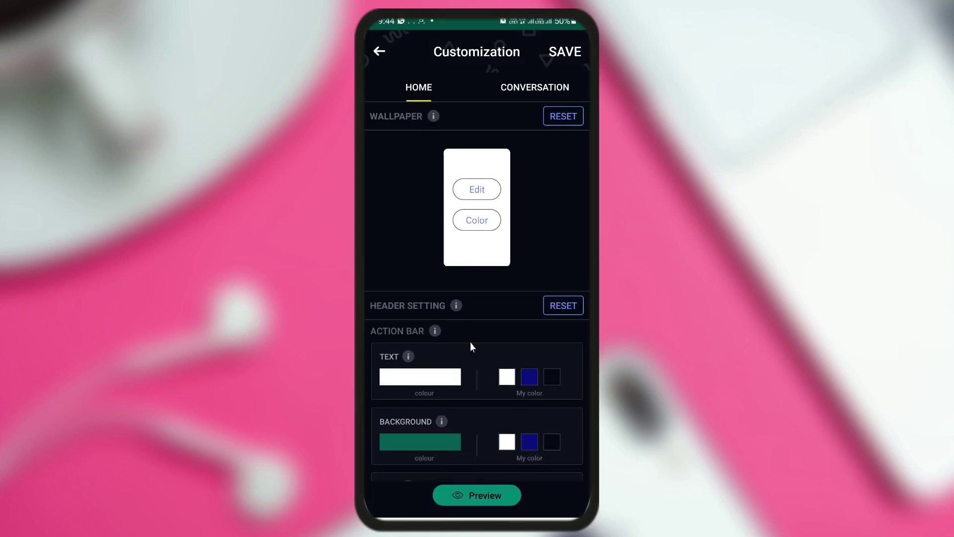
pyautogui.scroll(-2, 470, 342)
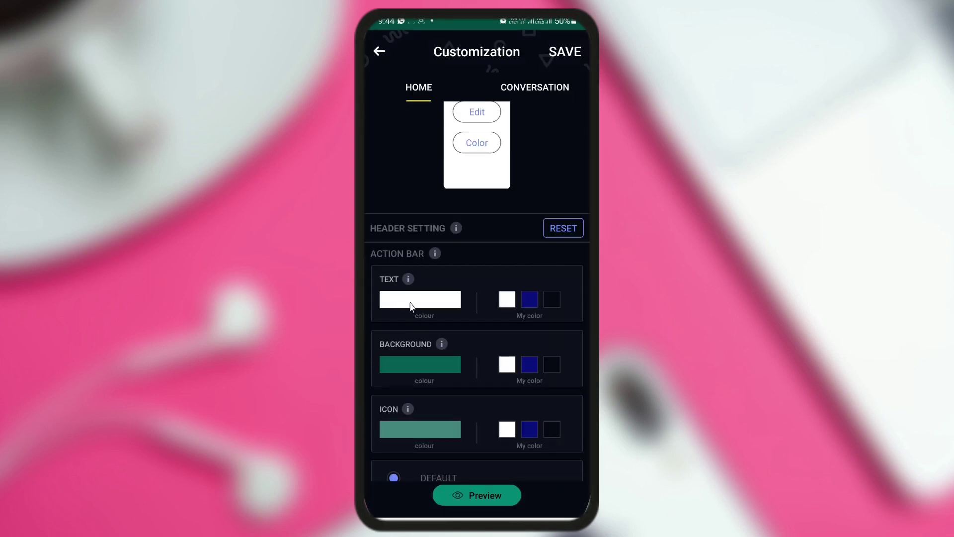
pyautogui.scroll(-2, 411, 313)
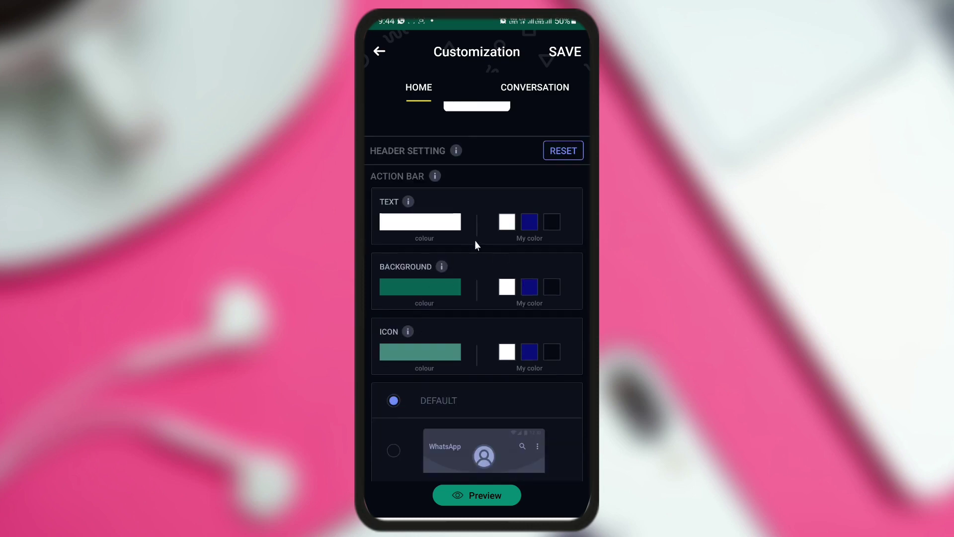
pyautogui.scroll(-5, 464, 296)
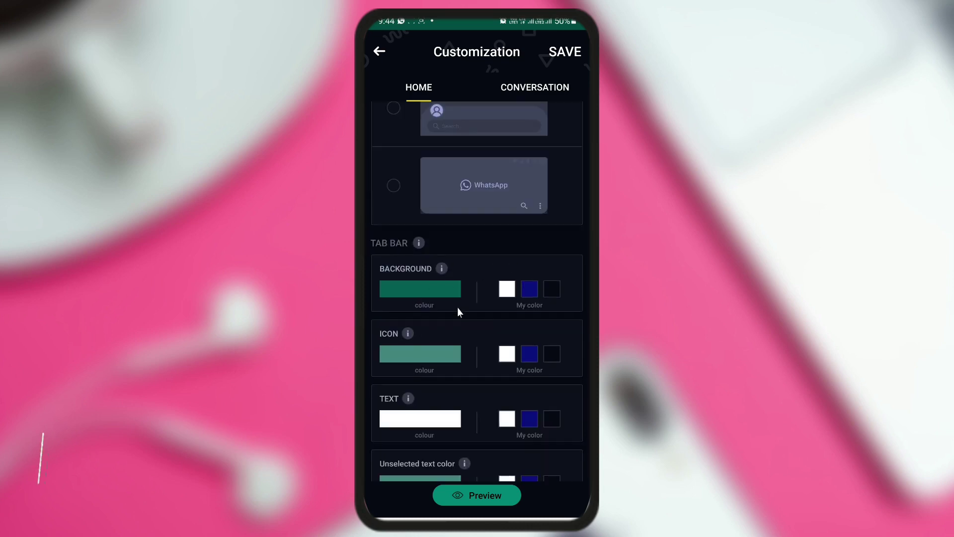
pyautogui.scroll(3, 470, 368)
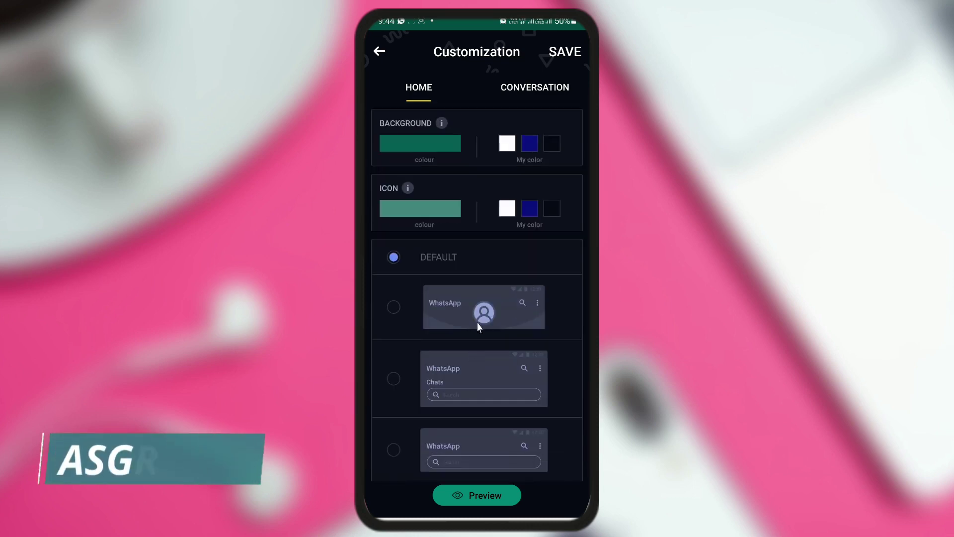
pyautogui.click(548, 93)
pyautogui.scroll(-5, 492, 249)
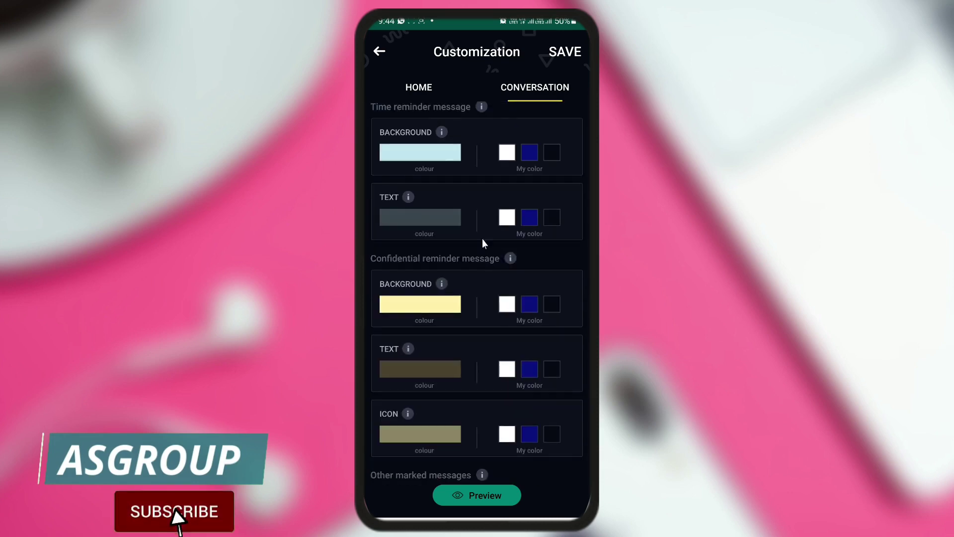
pyautogui.click(383, 51)
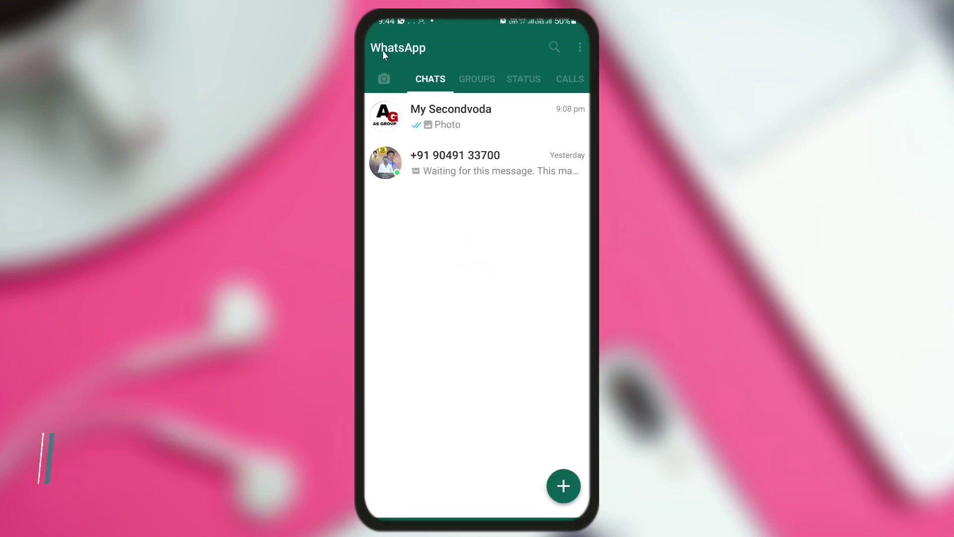
# Step: Preview the Color Phone call styles, leaving WhatsApp Default selected, then re-expand the + speed-dial
pyautogui.click(574, 489)
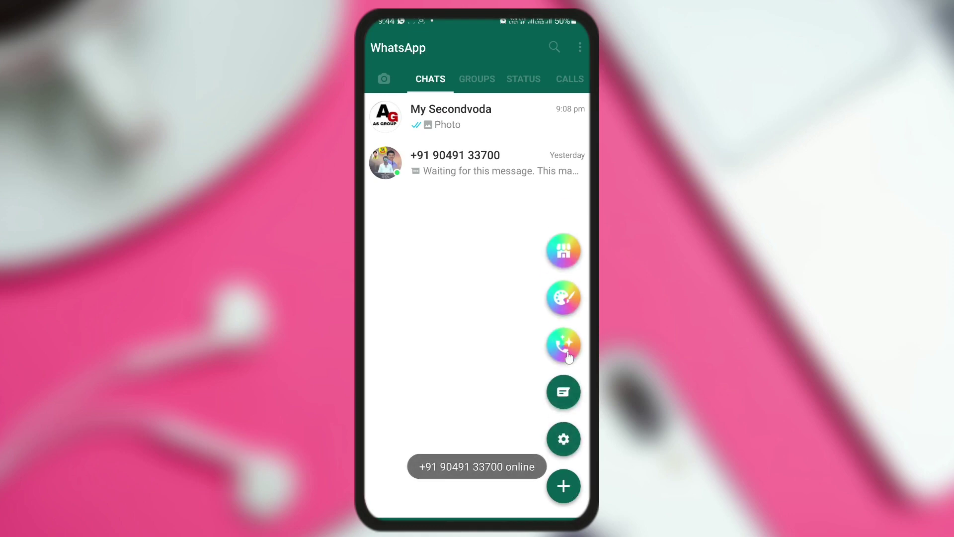
pyautogui.click(566, 354)
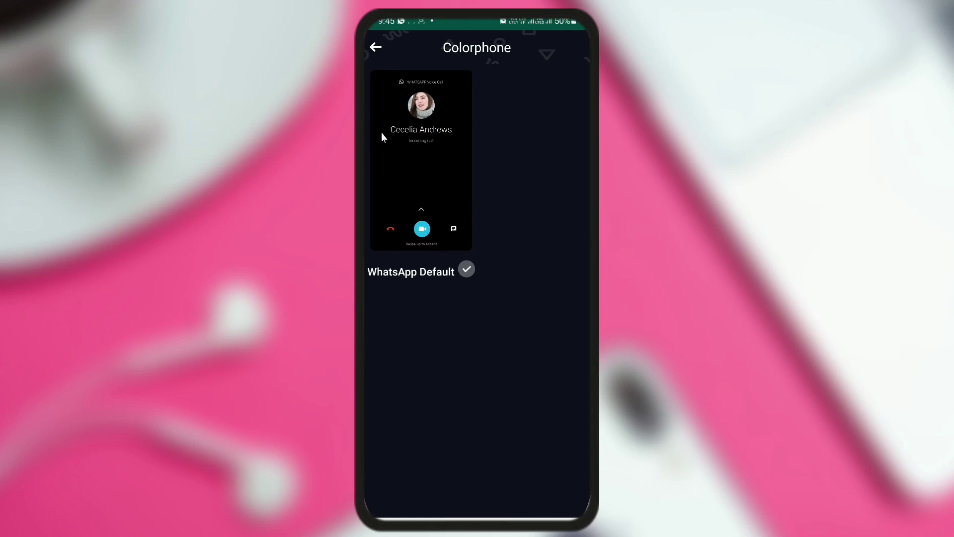
pyautogui.click(376, 47)
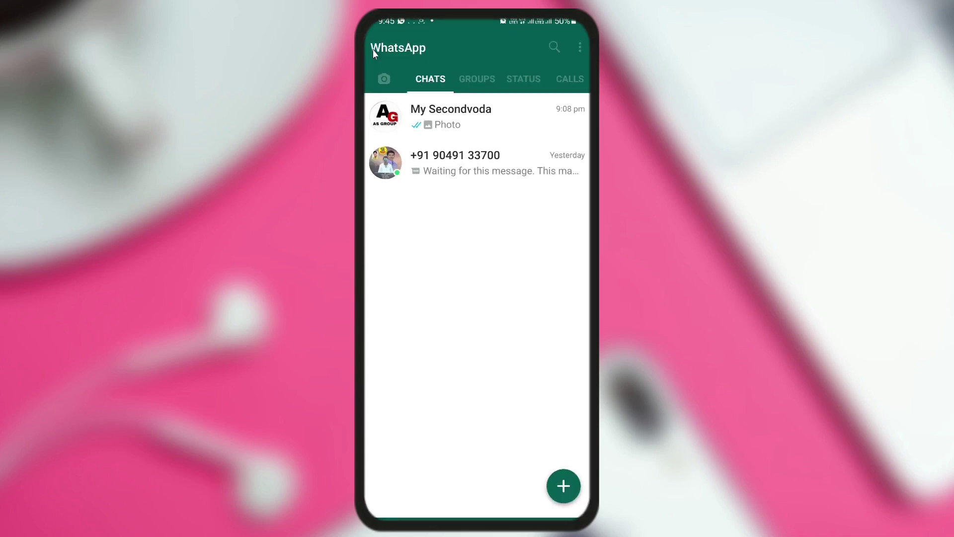
pyautogui.click(565, 487)
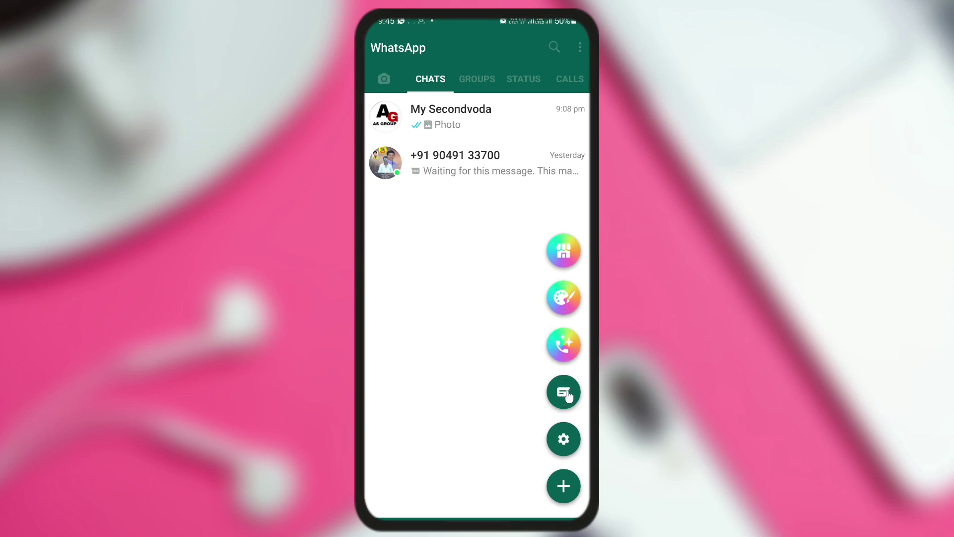
# Step: Glance at the Select contact list, toggle the + speed-dial, and open the three-dot options menu
pyautogui.click(567, 395)
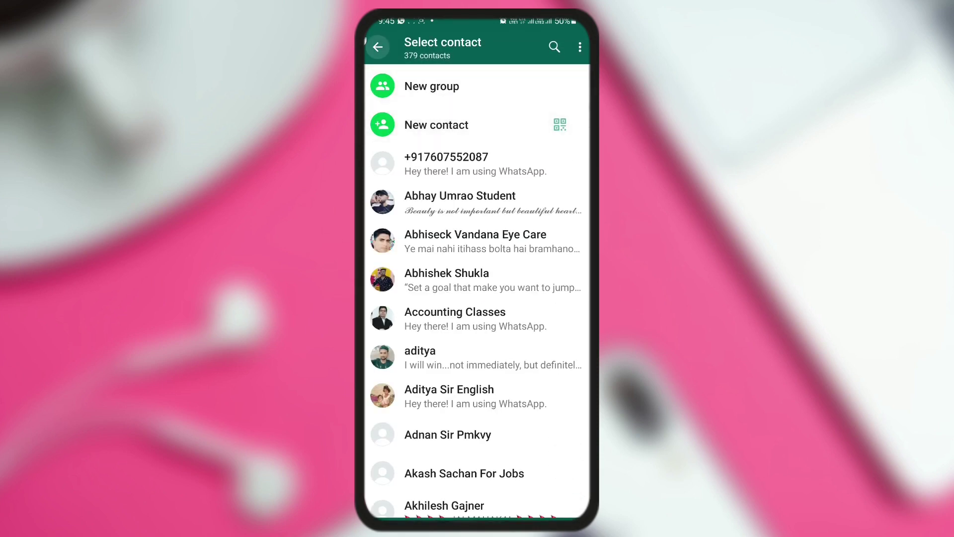
pyautogui.click(376, 46)
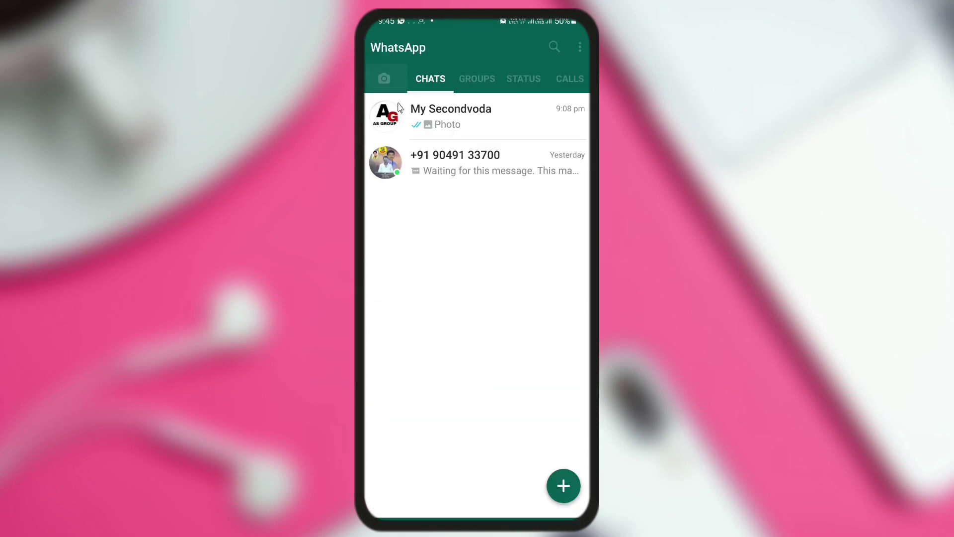
pyautogui.click(563, 492)
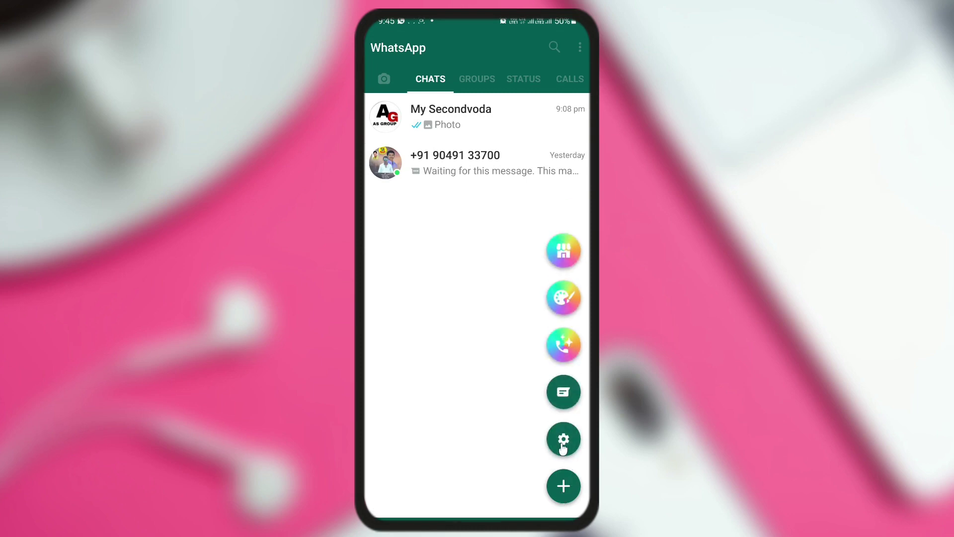
pyautogui.click(567, 497)
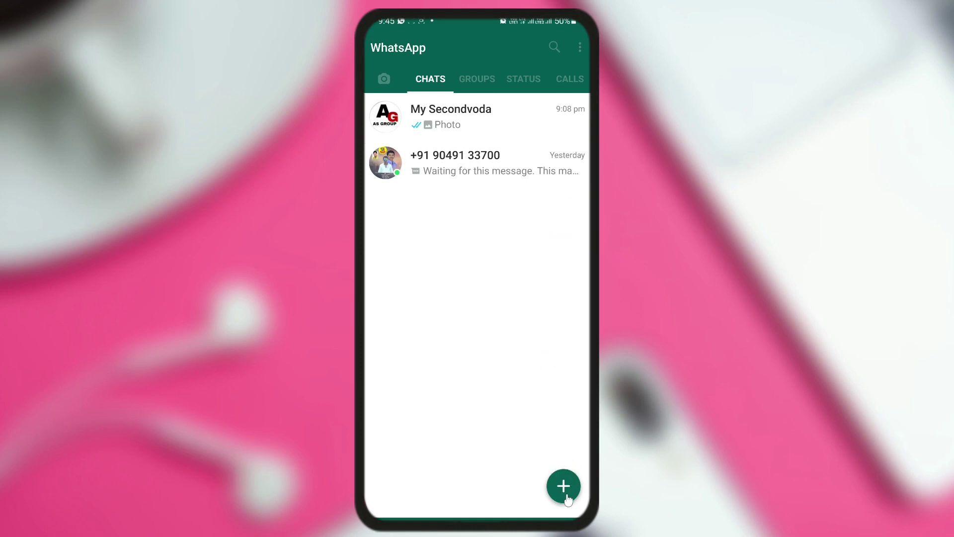
pyautogui.click(583, 58)
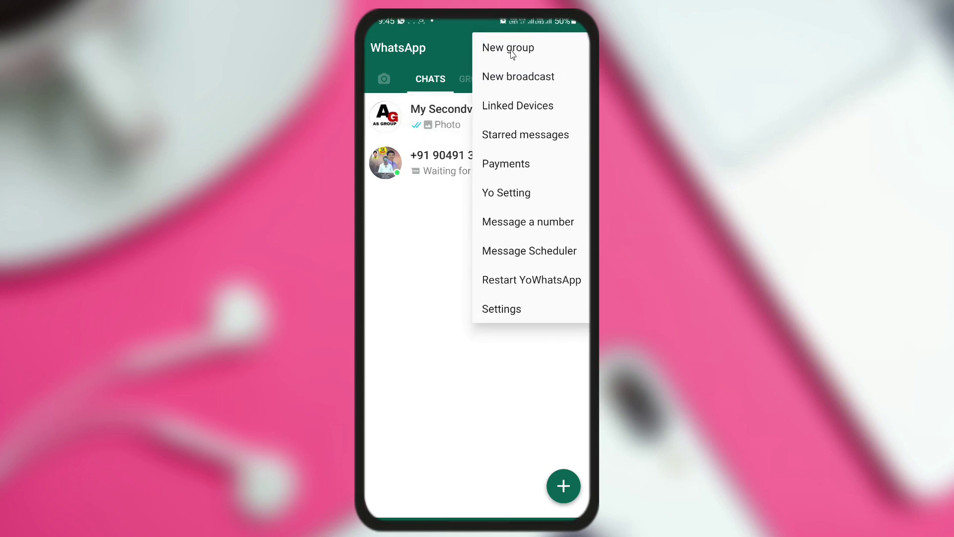
pyautogui.click(514, 106)
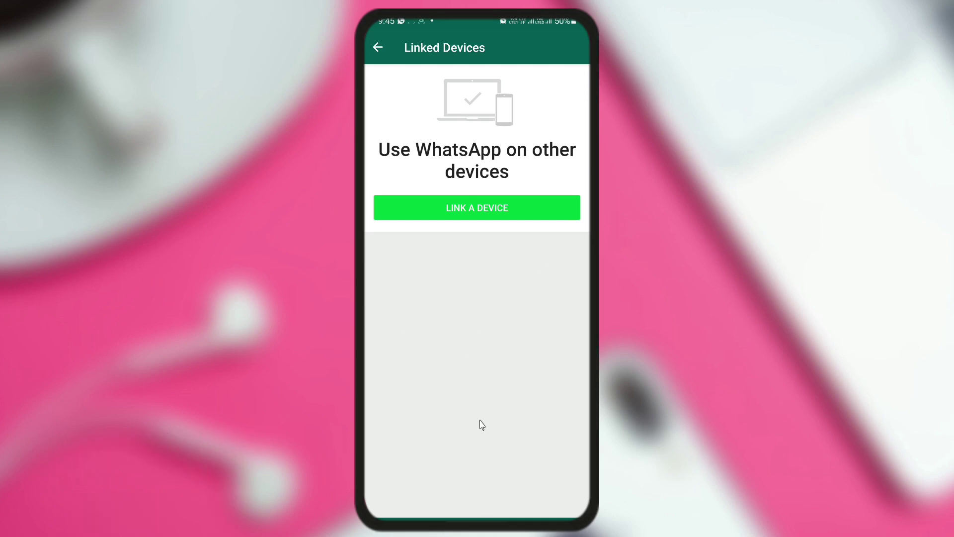
pyautogui.click(378, 46)
pyautogui.click(579, 46)
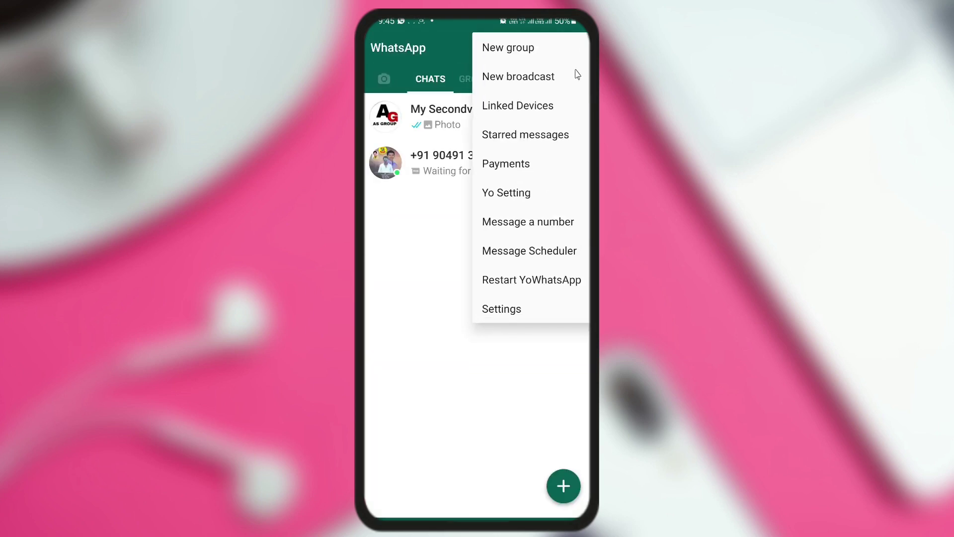
pyautogui.click(514, 171)
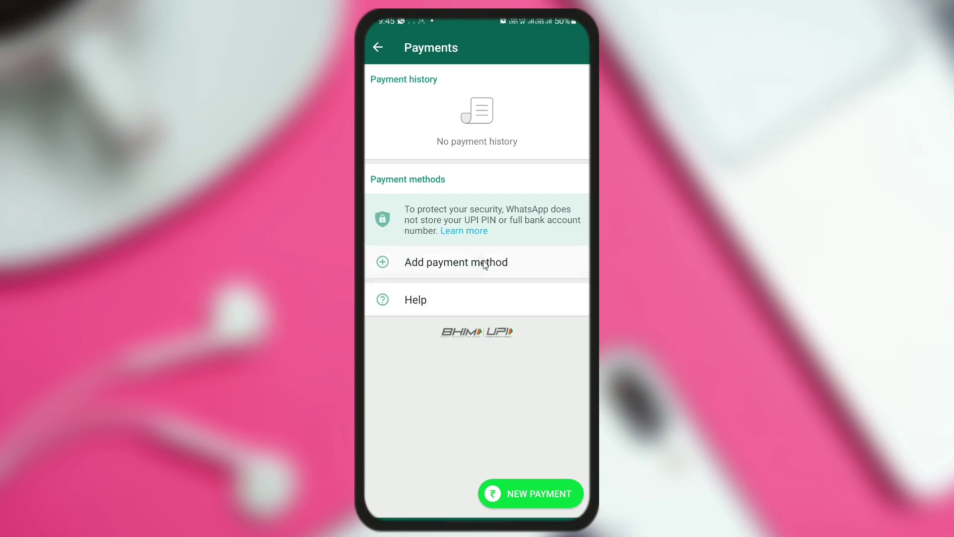
pyautogui.click(377, 48)
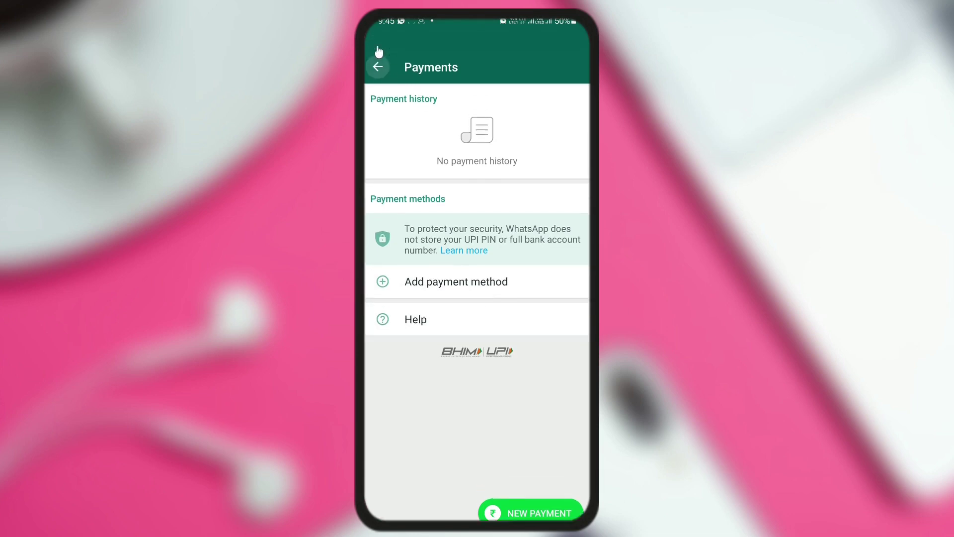
pyautogui.click(578, 48)
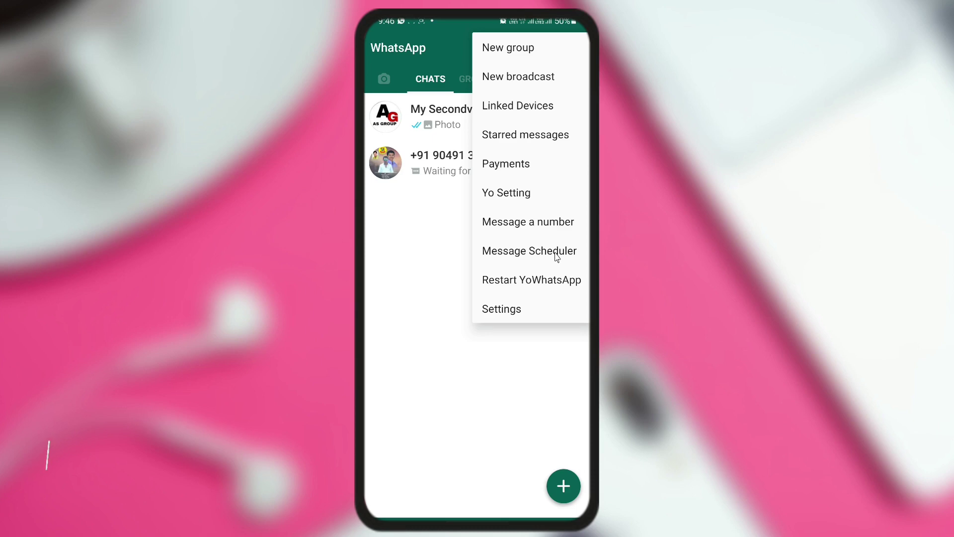
# Step: Switch on Enable Telegram Plugin in Yo Setting so the Telegram Library starts downloading
pyautogui.click(517, 193)
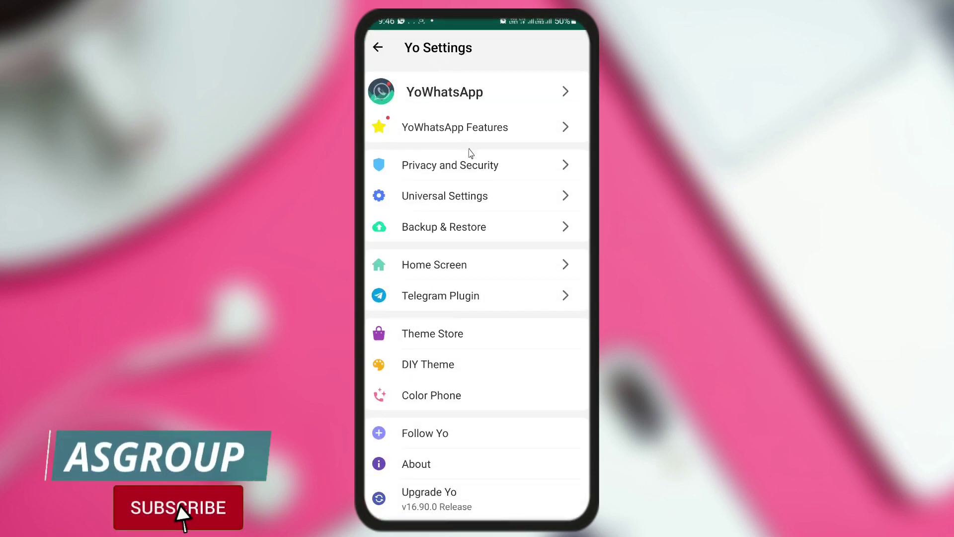
pyautogui.scroll(-1, 469, 152)
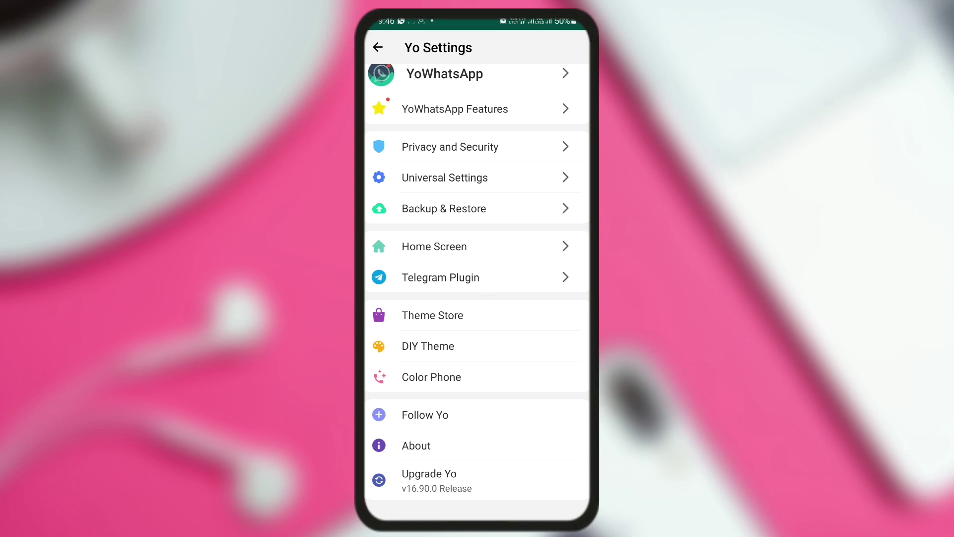
pyautogui.click(507, 284)
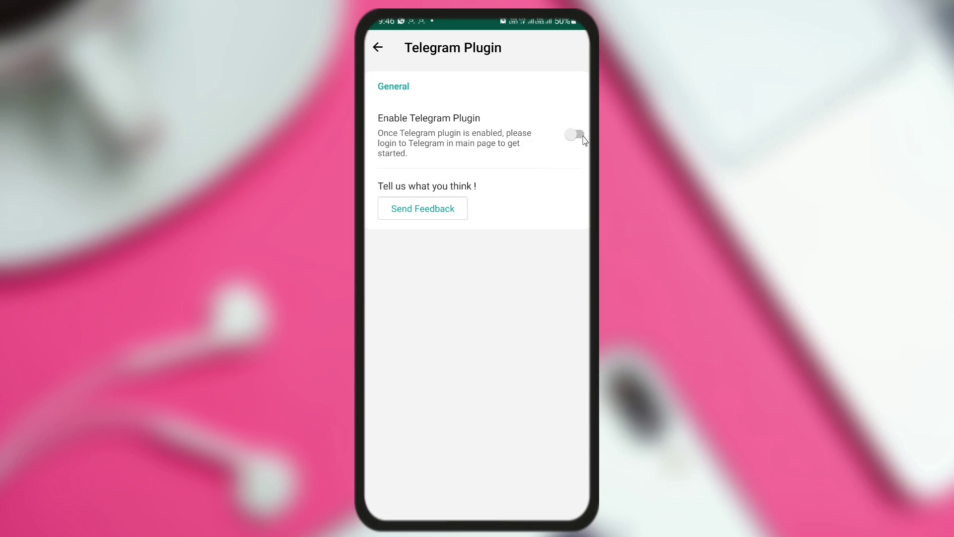
pyautogui.click(579, 135)
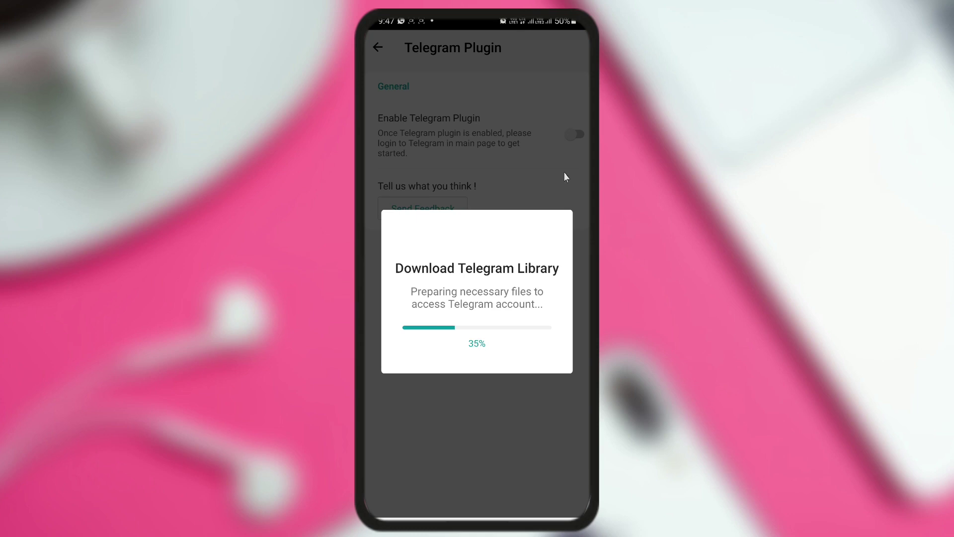
# Step: Return to the WhatsApp chats from the recent apps overview
pyautogui.moveTo(476, 516); pyautogui.dragTo(477, 348)
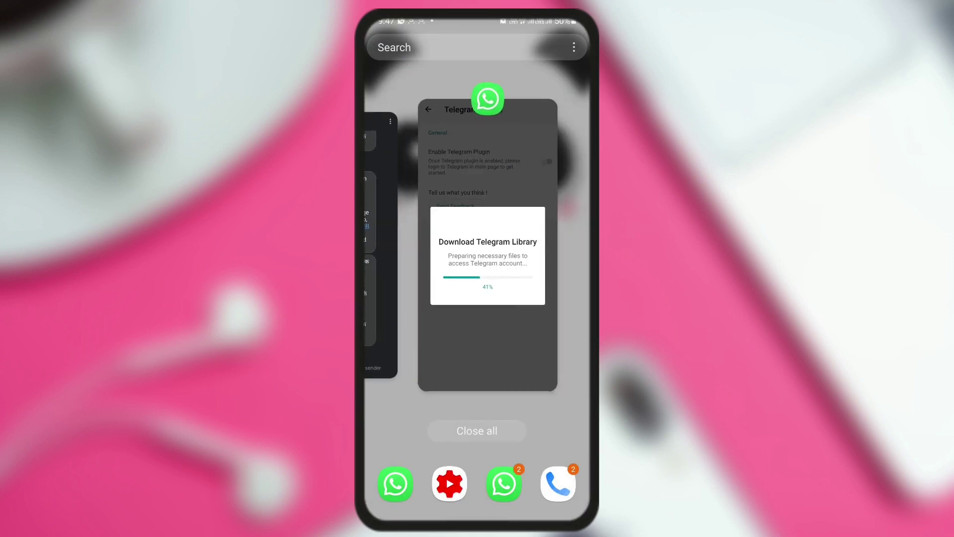
pyautogui.moveTo(422, 249); pyautogui.dragTo(571, 248)
pyautogui.click(395, 484)
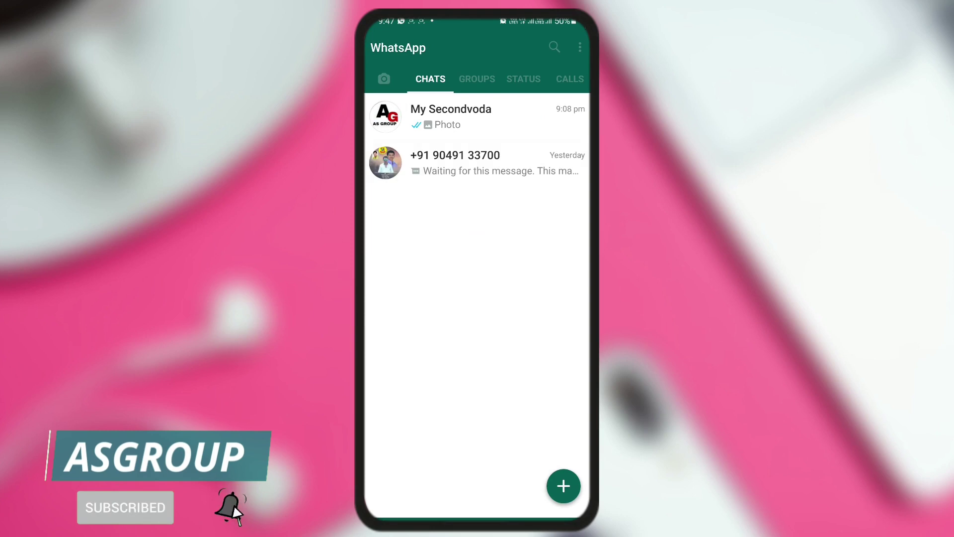
# Step: Open Yo Setting > Privacy and Security and scroll to the Anti-Delete options
pyautogui.click(579, 47)
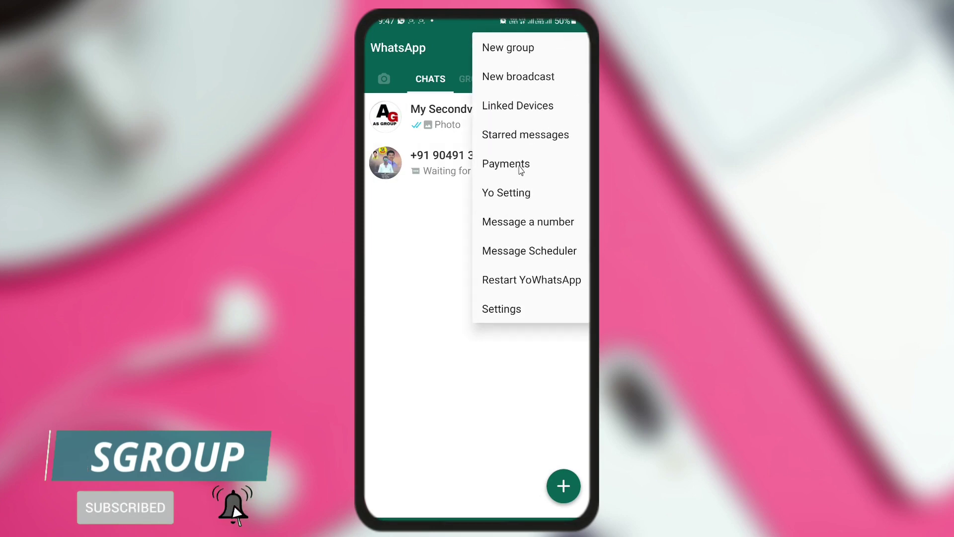
pyautogui.click(501, 194)
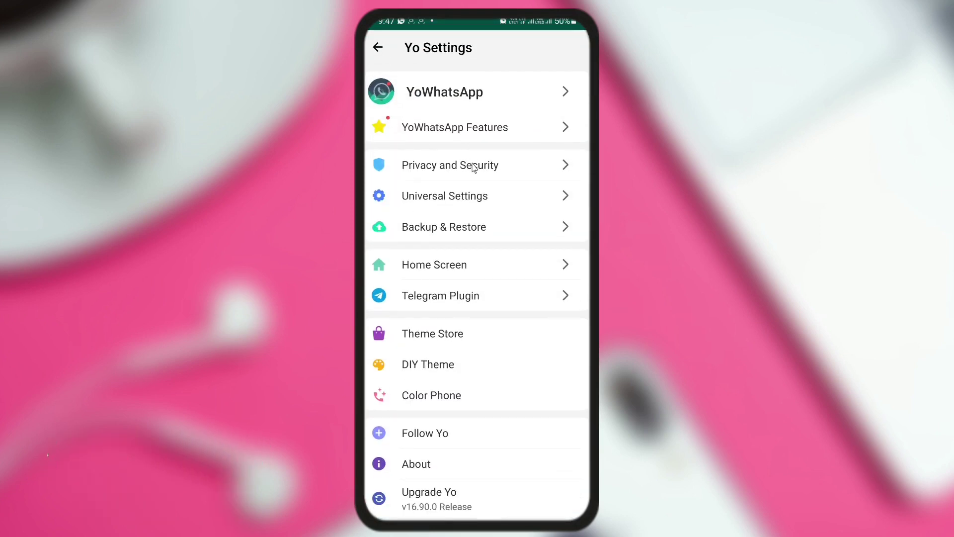
pyautogui.click(473, 166)
pyautogui.scroll(-5, 507, 236)
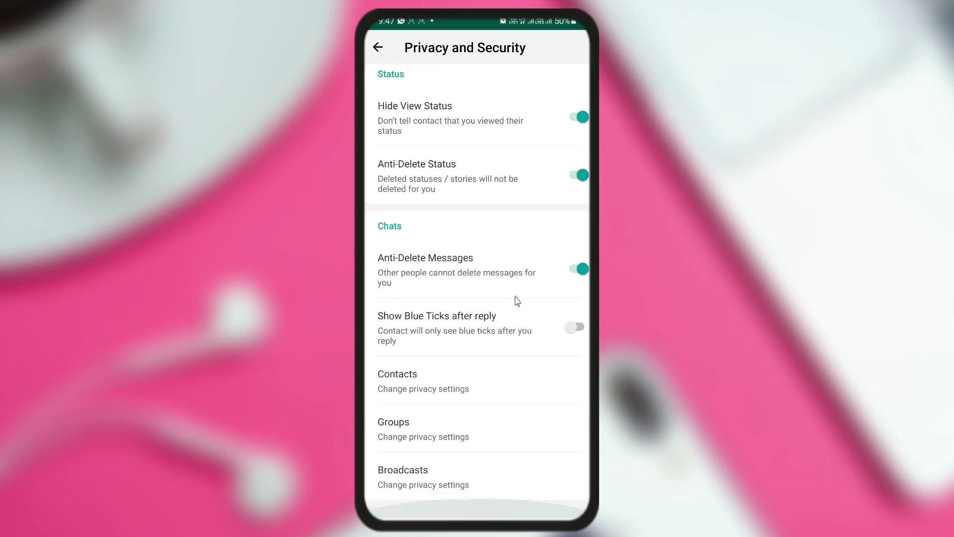